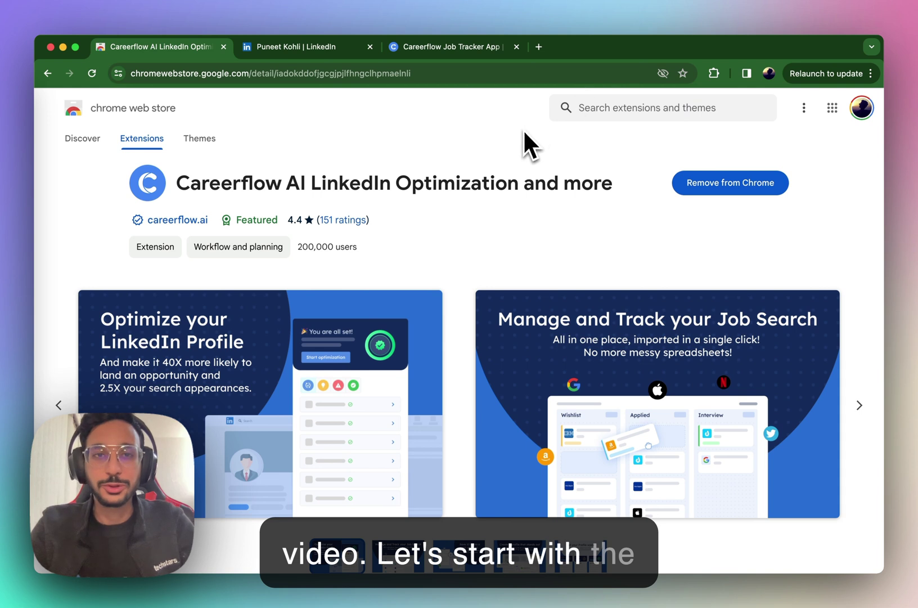
- Open your own LinkedIn profile page by entering your profile handle in the LinkedIn tab's address
click(222, 76)
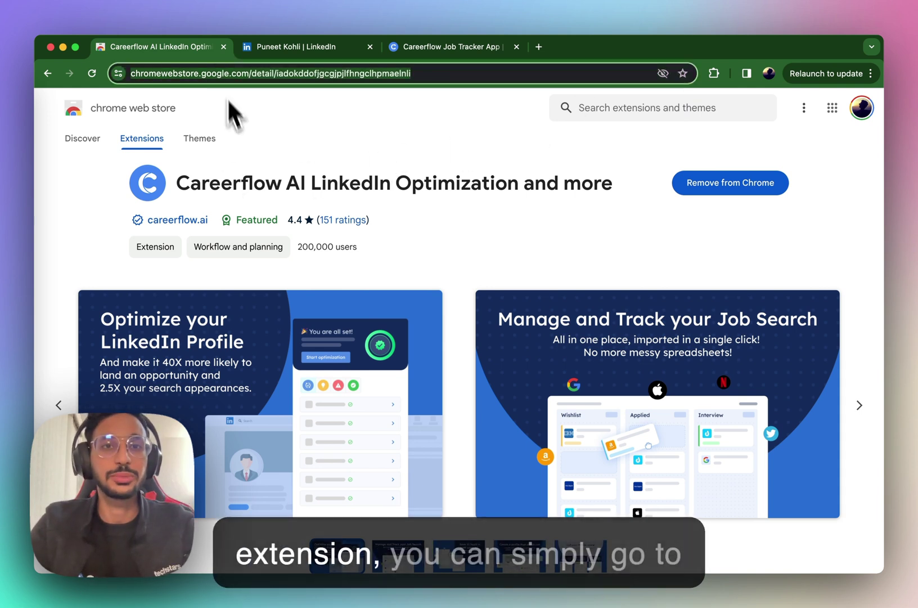
click(287, 155)
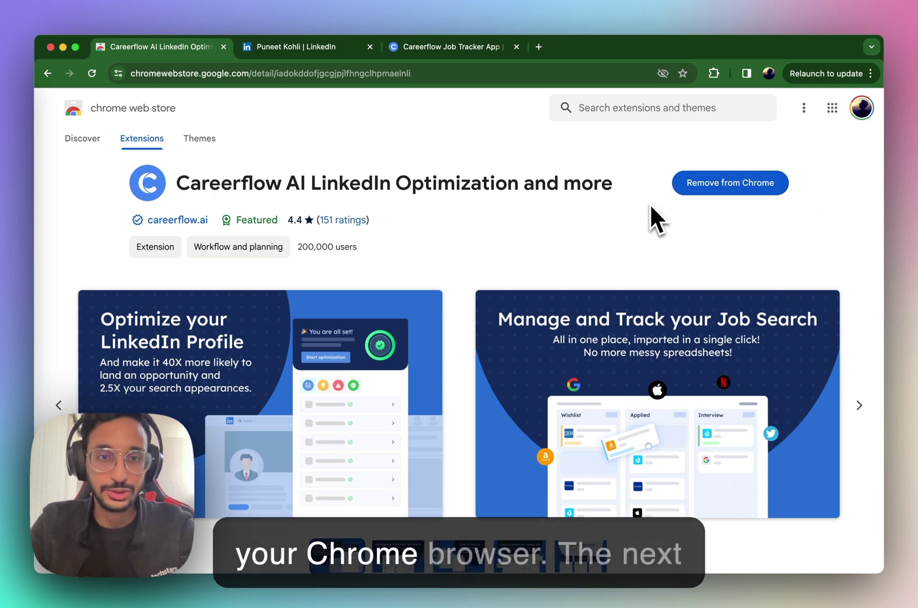
click(288, 51)
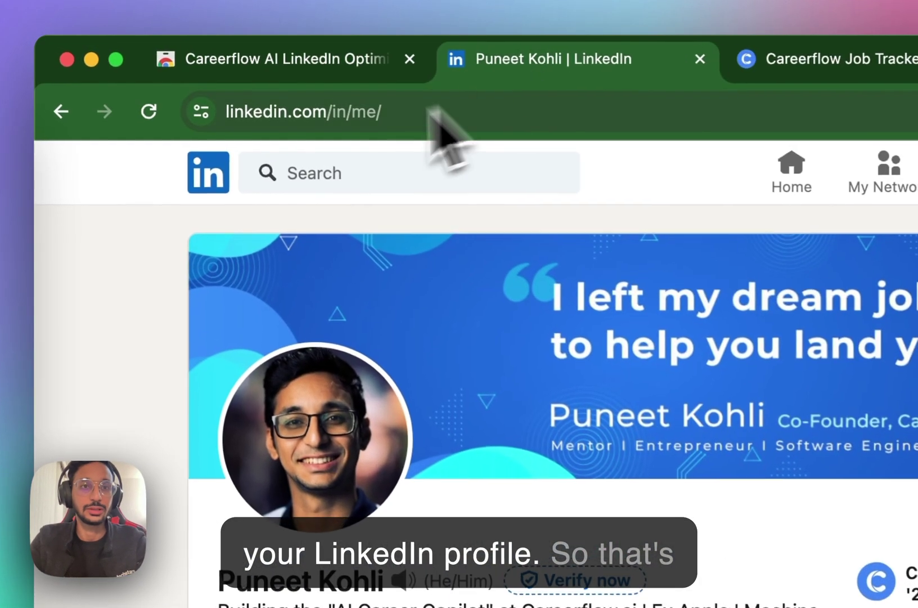
click(291, 117)
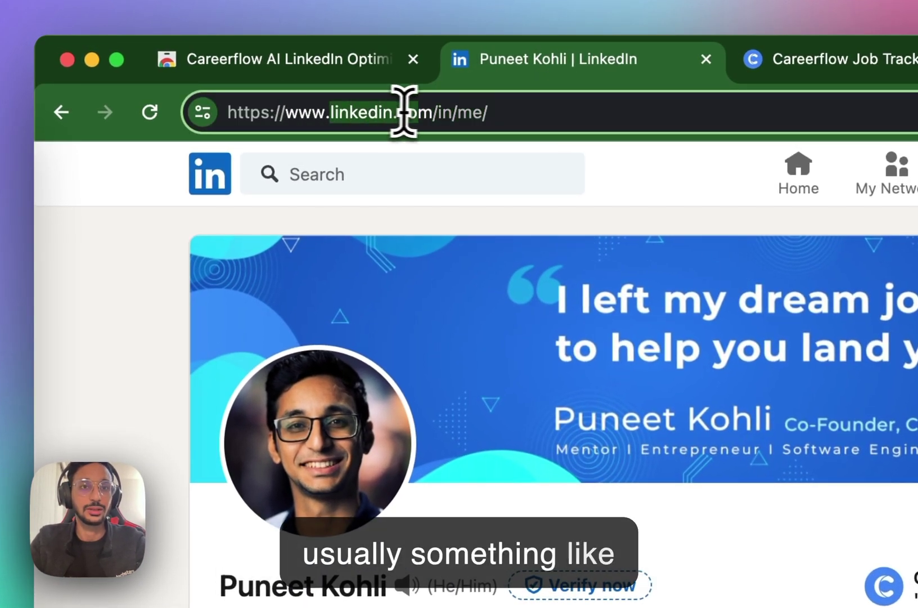
key(BackSpace)
key(BackSpace)
key(BackSpace)
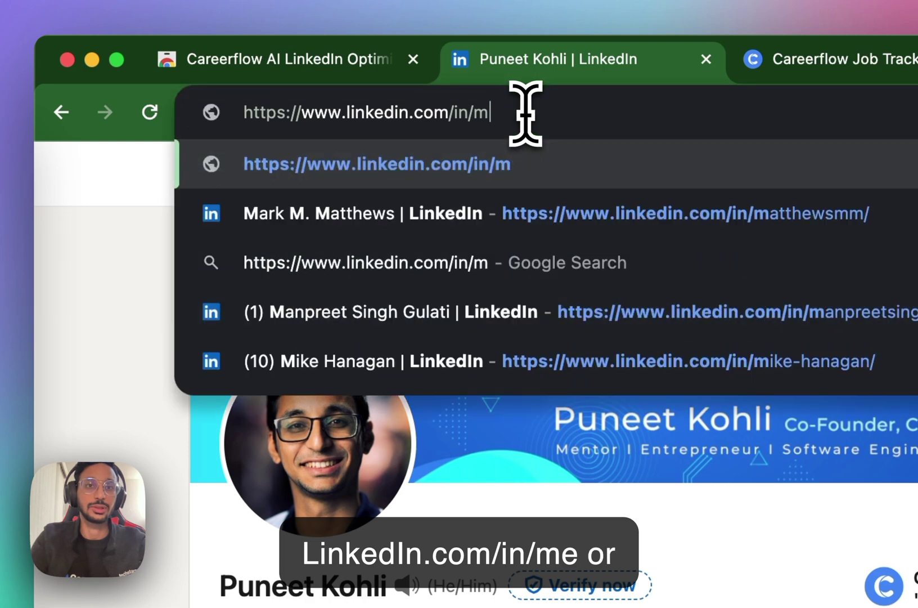
text(punkohl/)
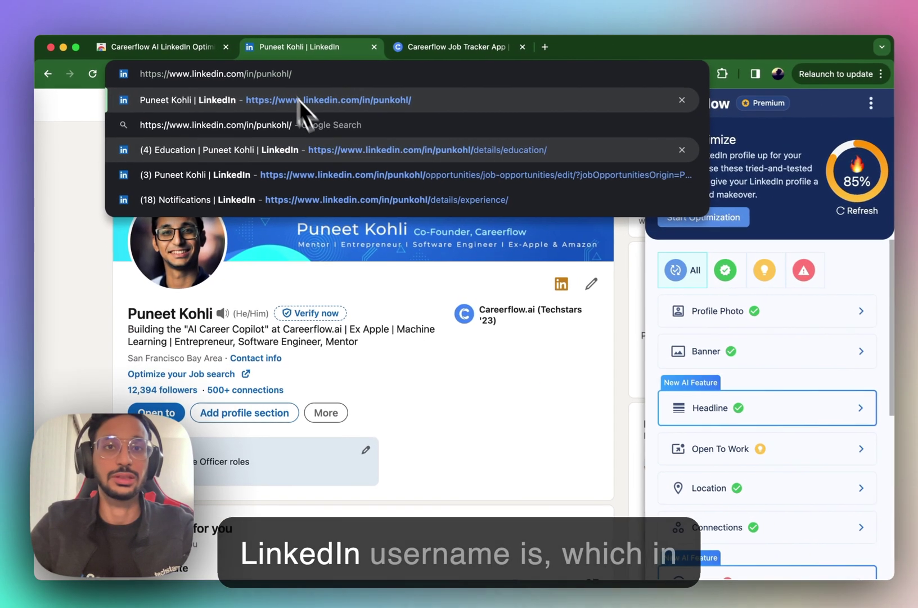
key(Return)
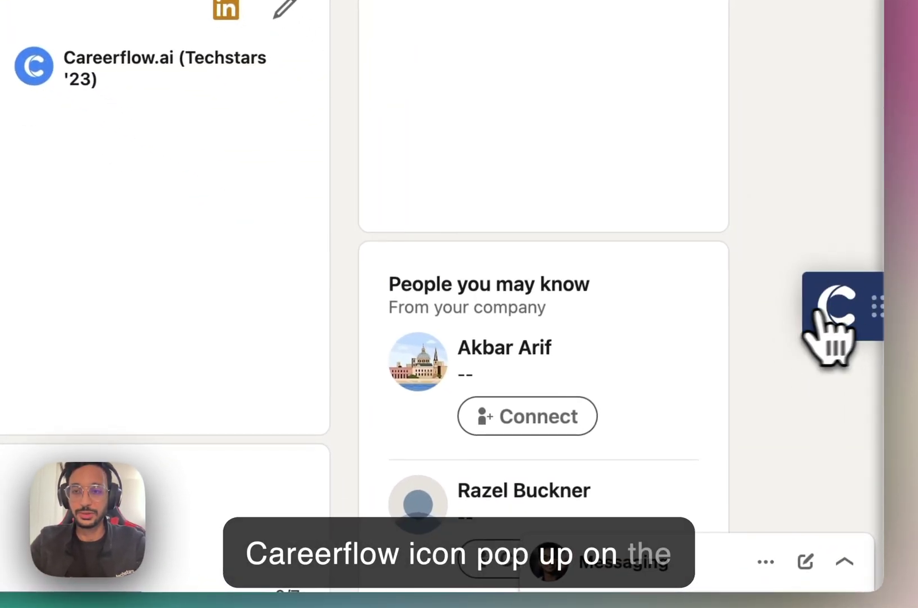
click(853, 308)
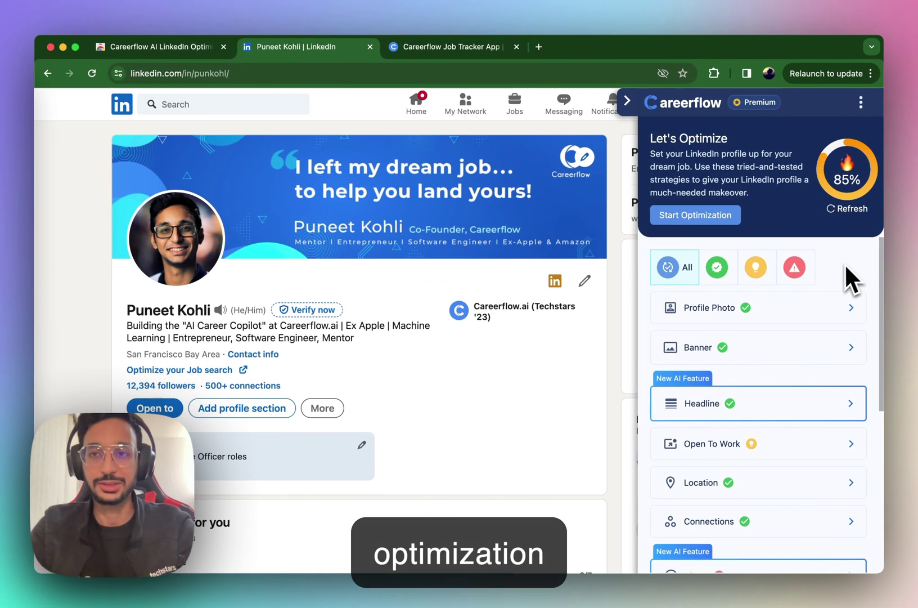
scroll(444, 372, down, 5)
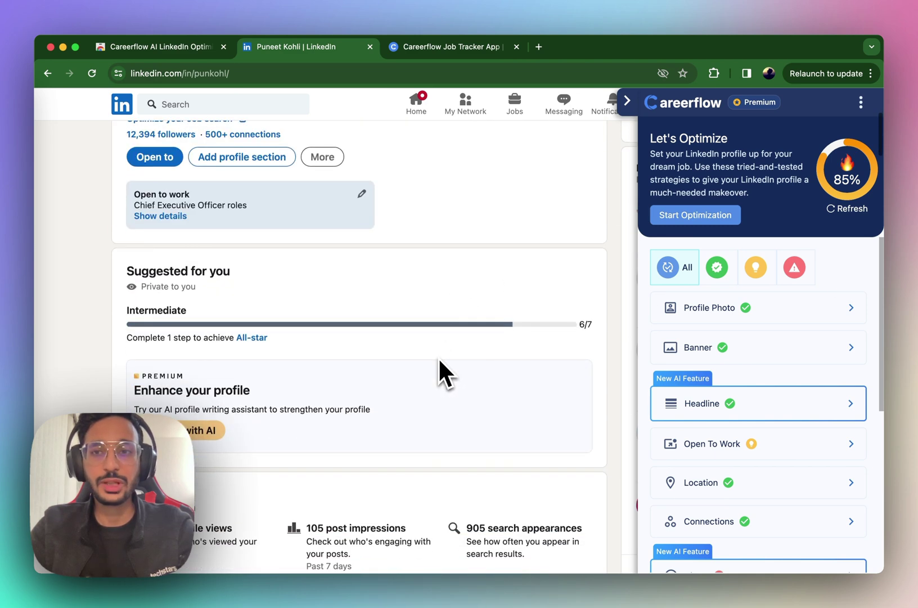
scroll(439, 357, up, 5)
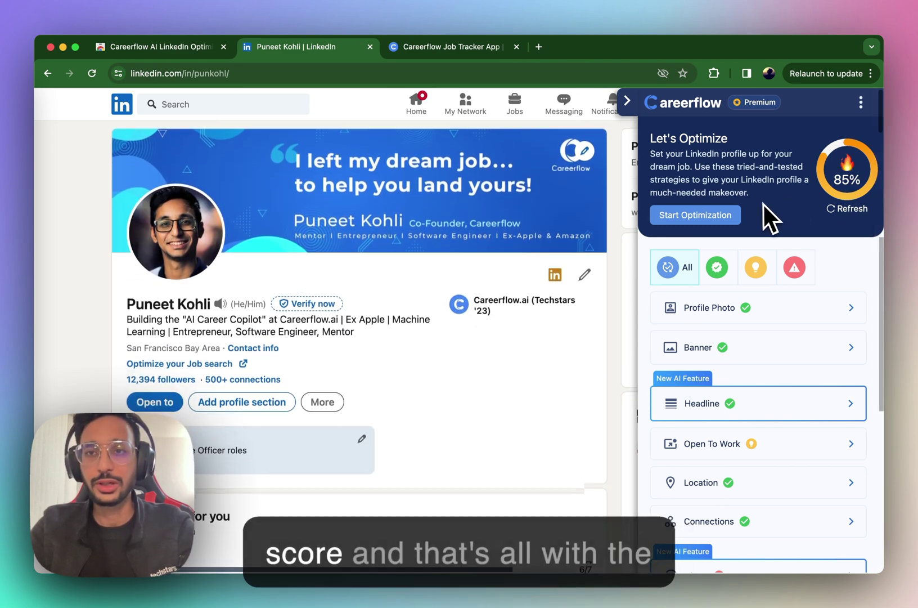
scroll(792, 349, down, 3)
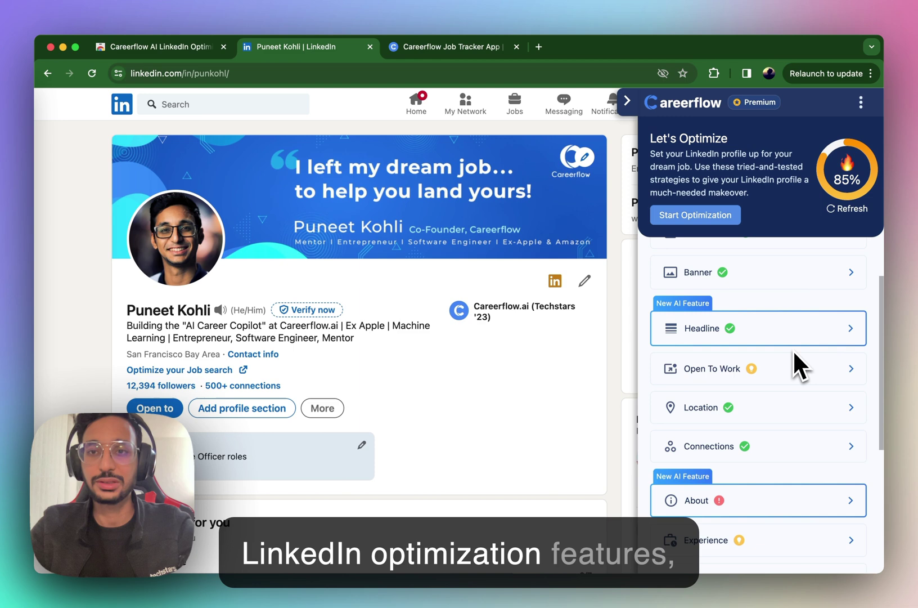
scroll(792, 349, down, 6)
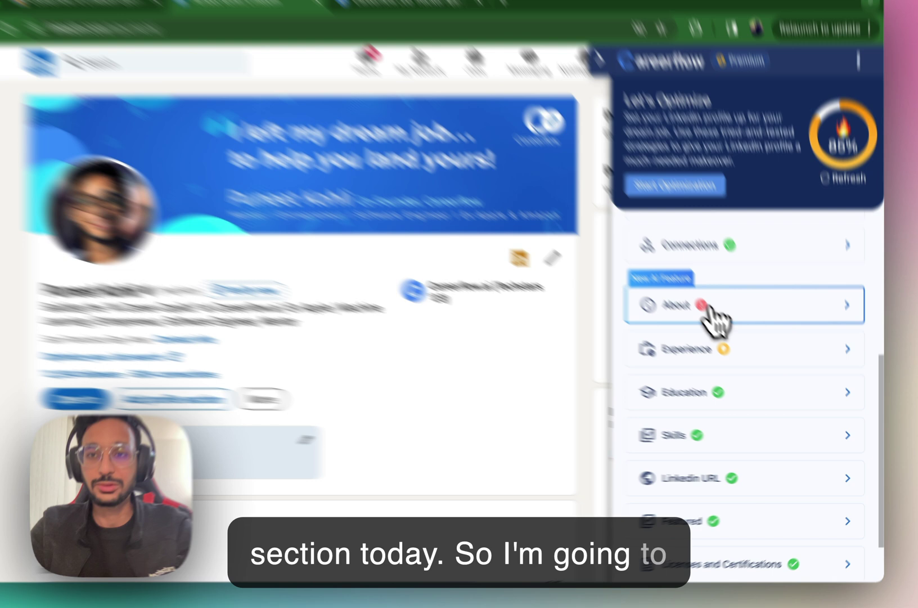
- Open Careerflow's About checklist item, read its tips and four-paragraph template, then go to the section
click(744, 323)
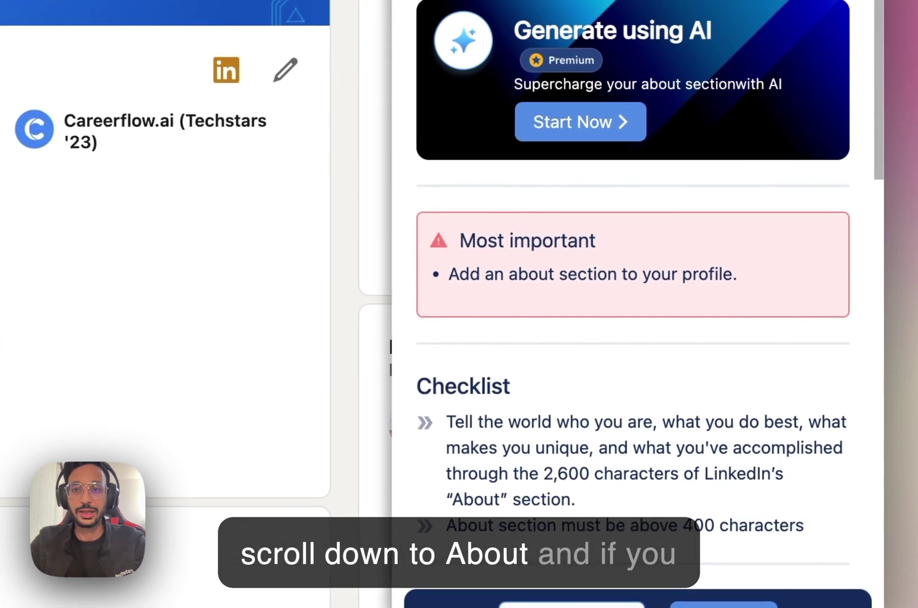
drag(449, 274, 774, 281)
scroll(777, 279, down, 3)
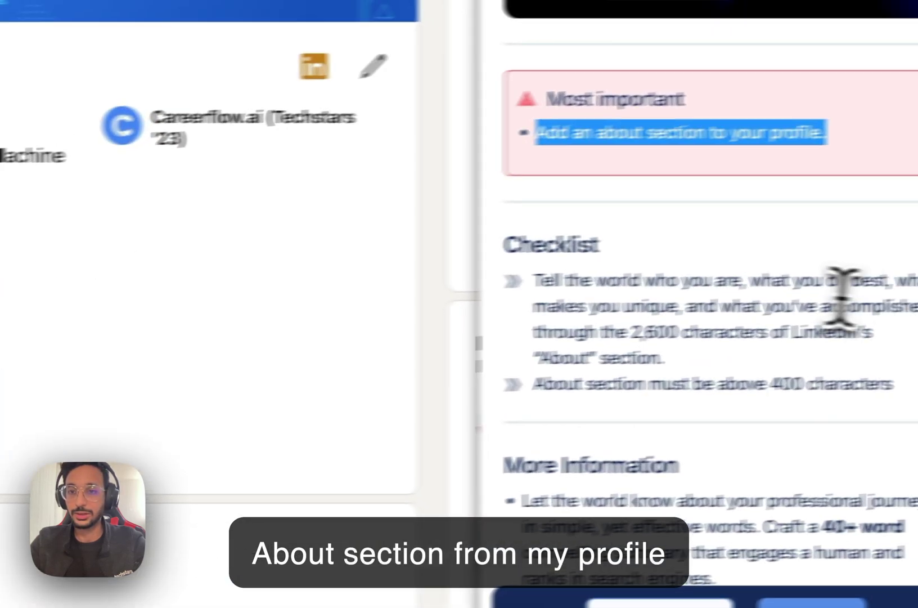
click(841, 295)
scroll(841, 295, down, 6)
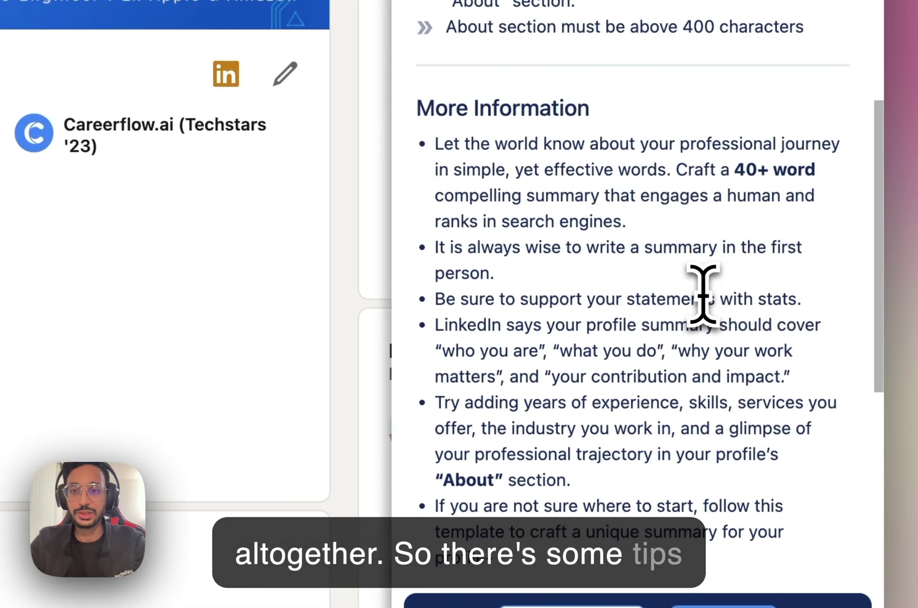
scroll(703, 293, down, 5)
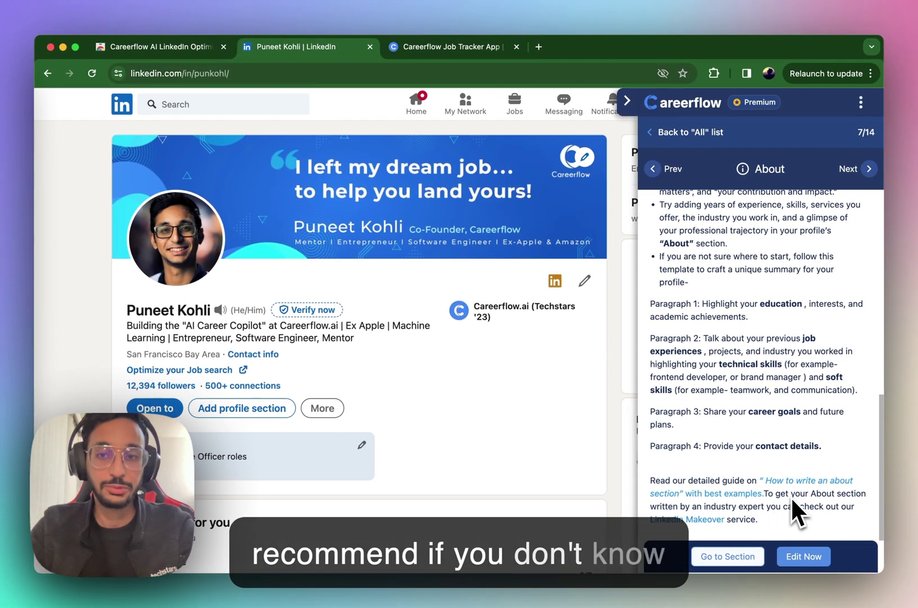
scroll(751, 325, up, 4)
scroll(751, 325, down, 2)
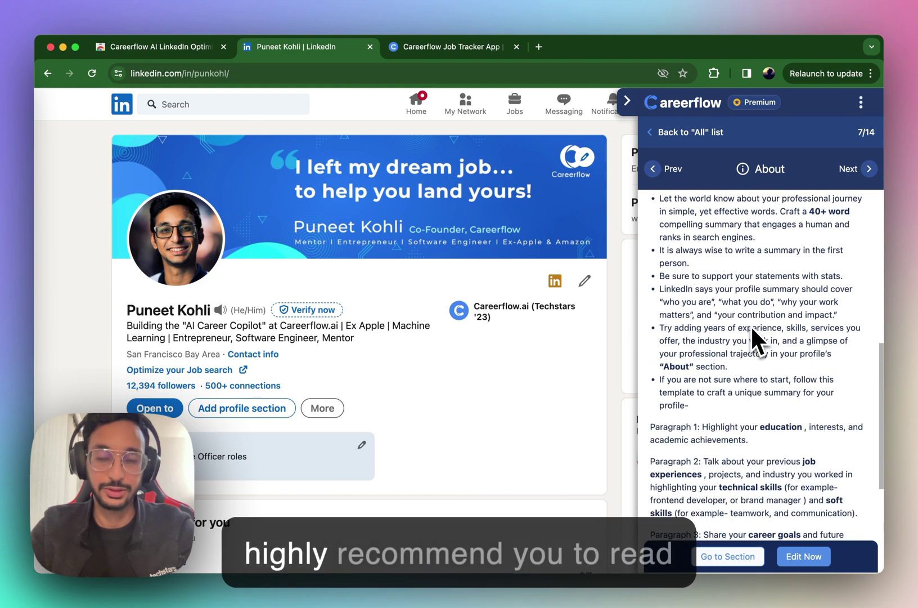
scroll(751, 325, down, 5)
click(751, 558)
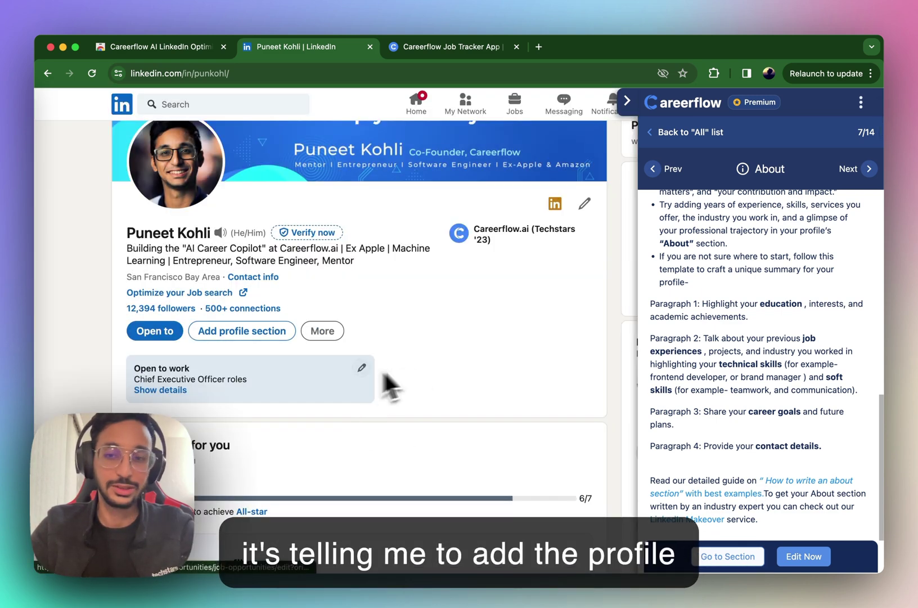
- Open LinkedIn's empty Edit about form via Add about, with Careerflow's About guide reopened beside it
click(804, 556)
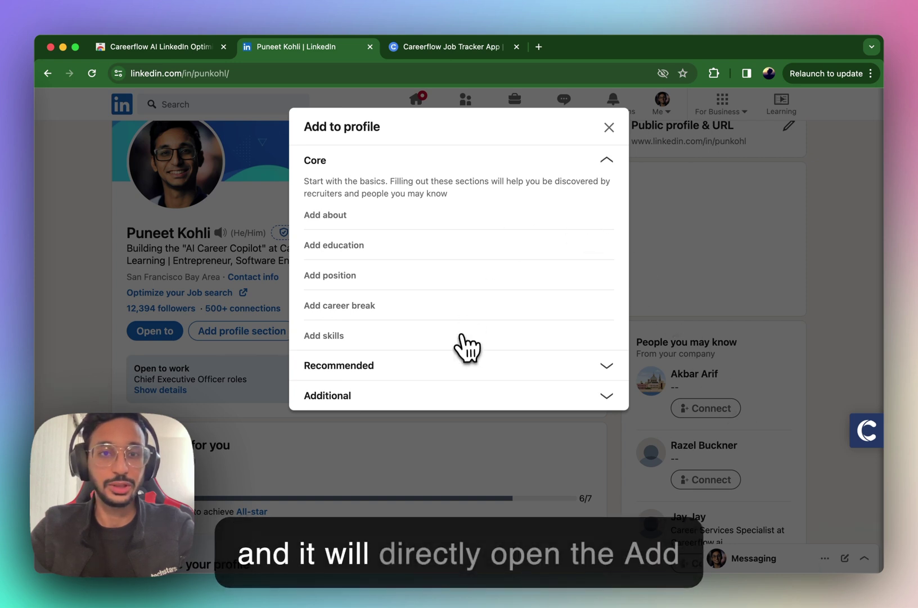
click(337, 216)
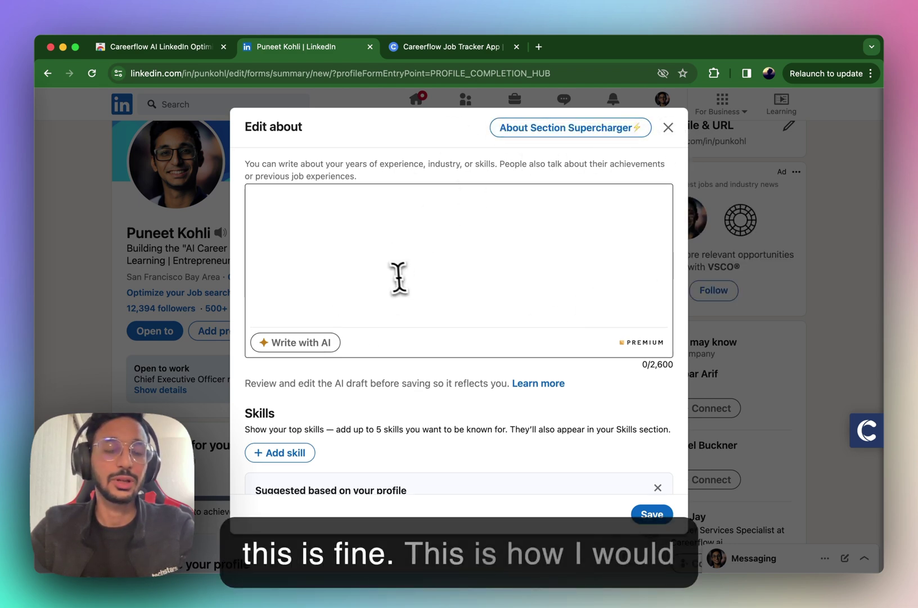
click(550, 209)
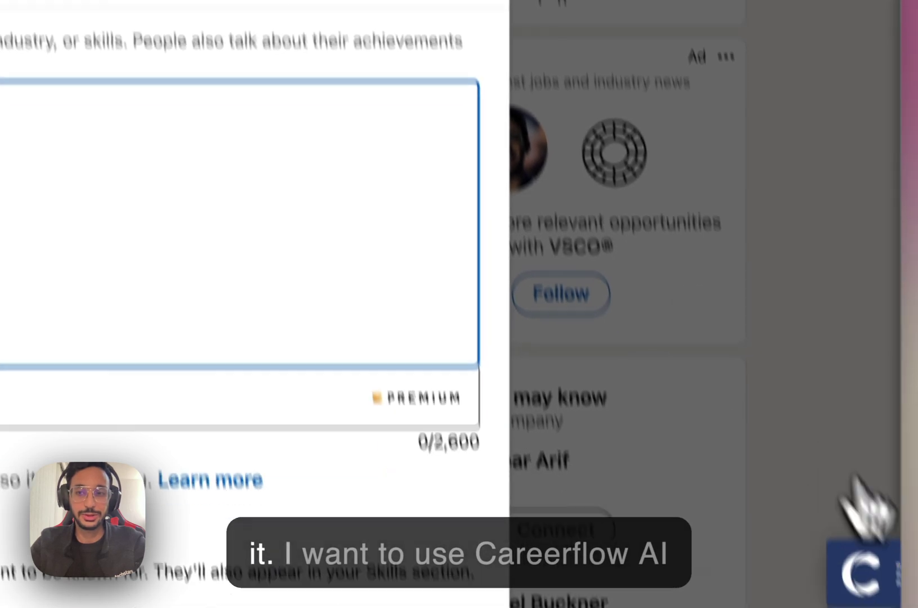
click(883, 571)
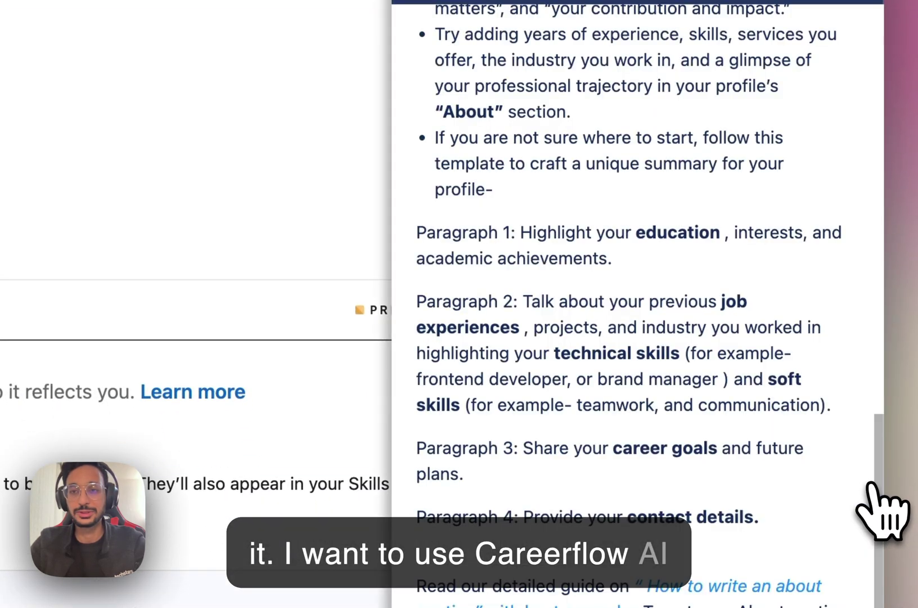
scroll(776, 304, up, 10)
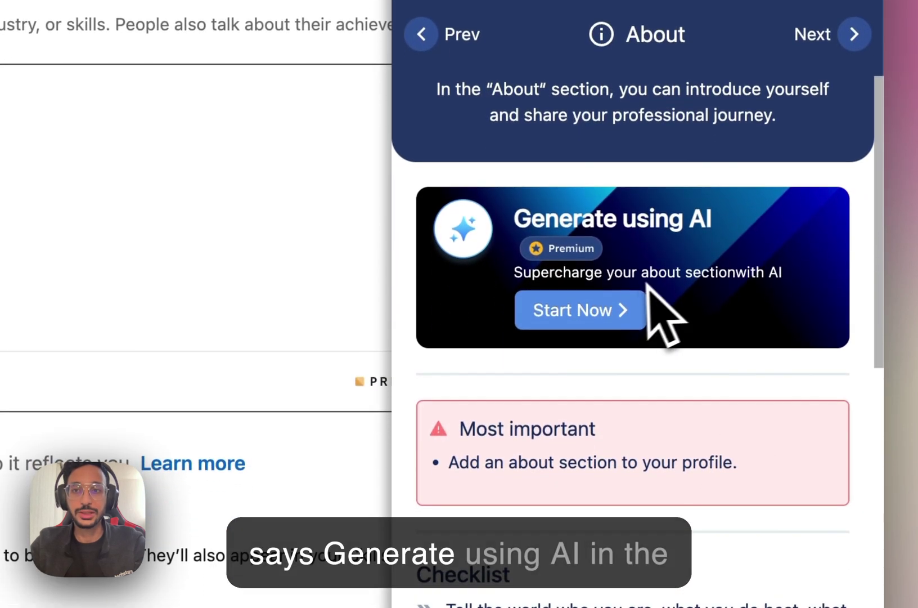
drag(513, 219, 782, 212)
- Start the AI About generator with a CEO target role and keywords Machine Learning, Generative AI, Software, Javascript
click(781, 206)
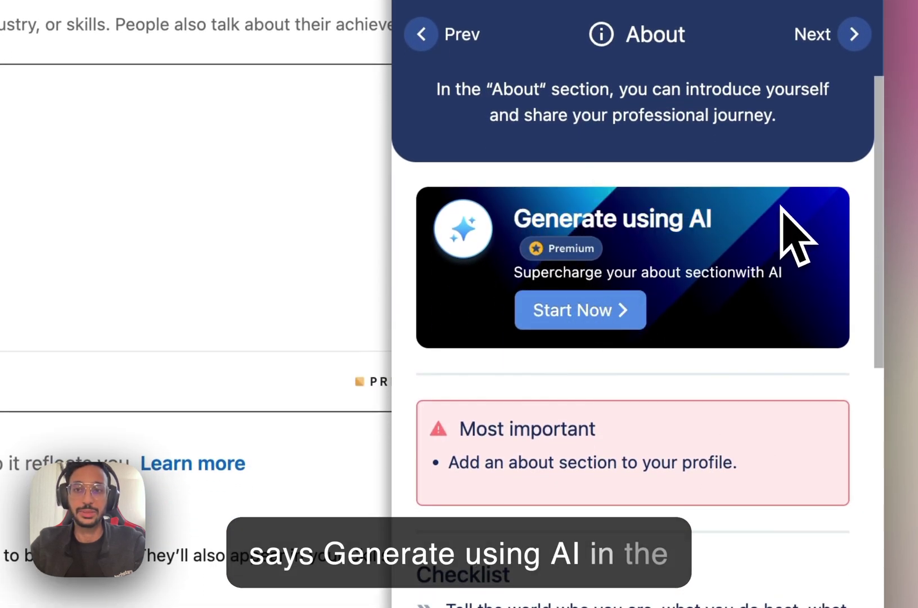
click(607, 313)
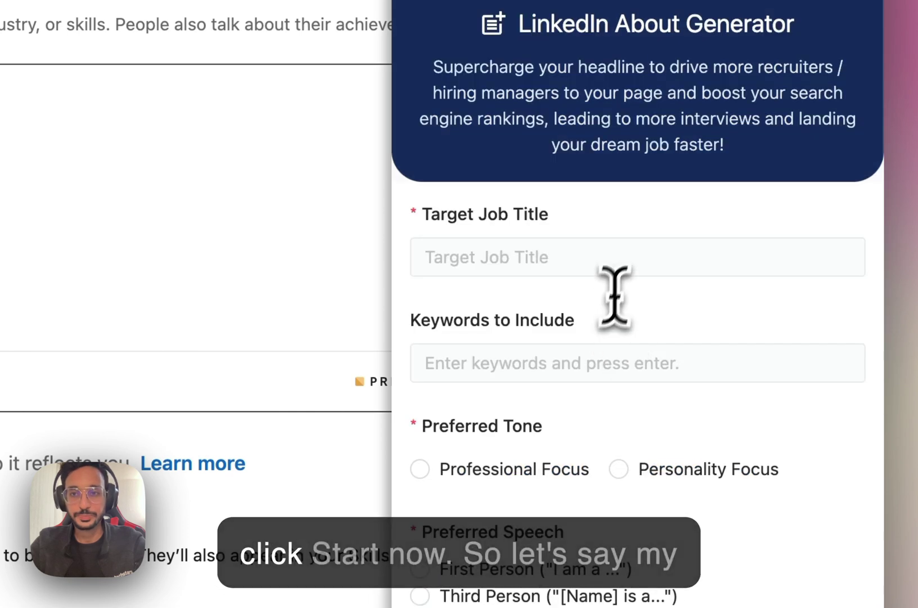
click(635, 258)
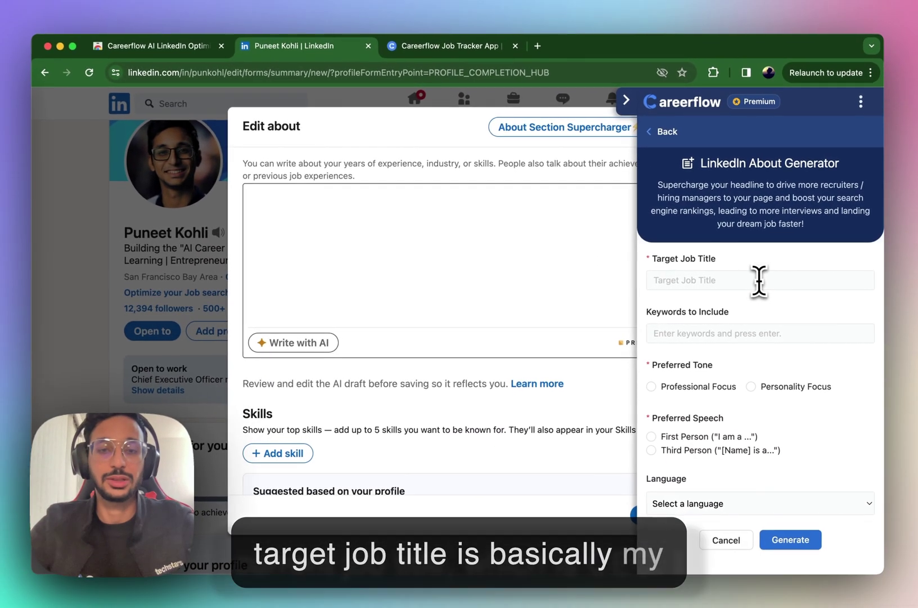
text(CEO)
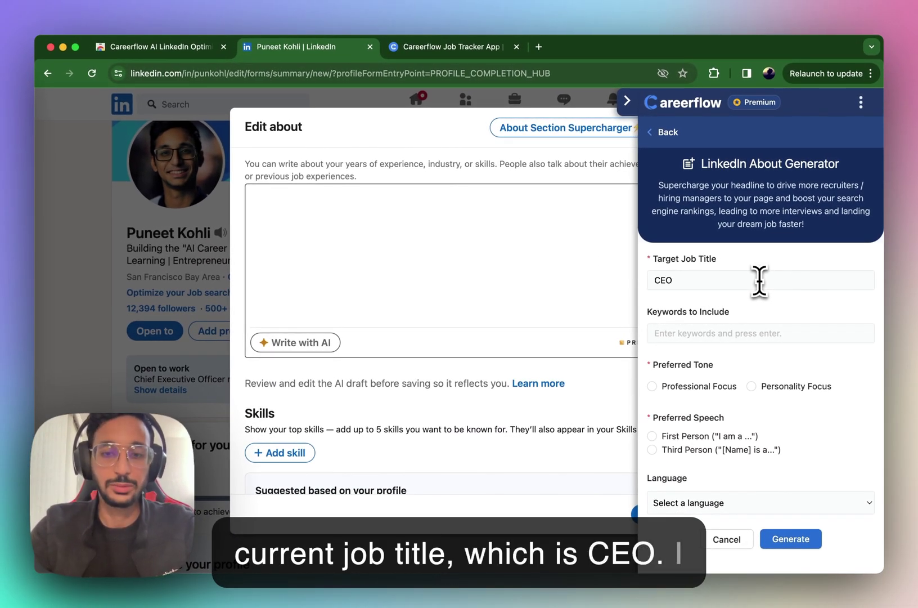
key(Tab)
text(Machi)
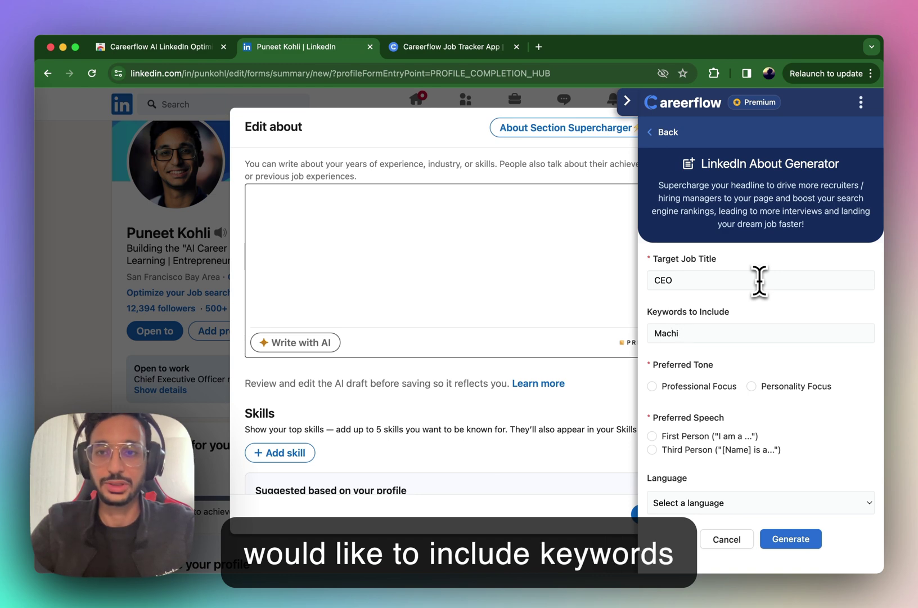
text(ne Learning, Gen)
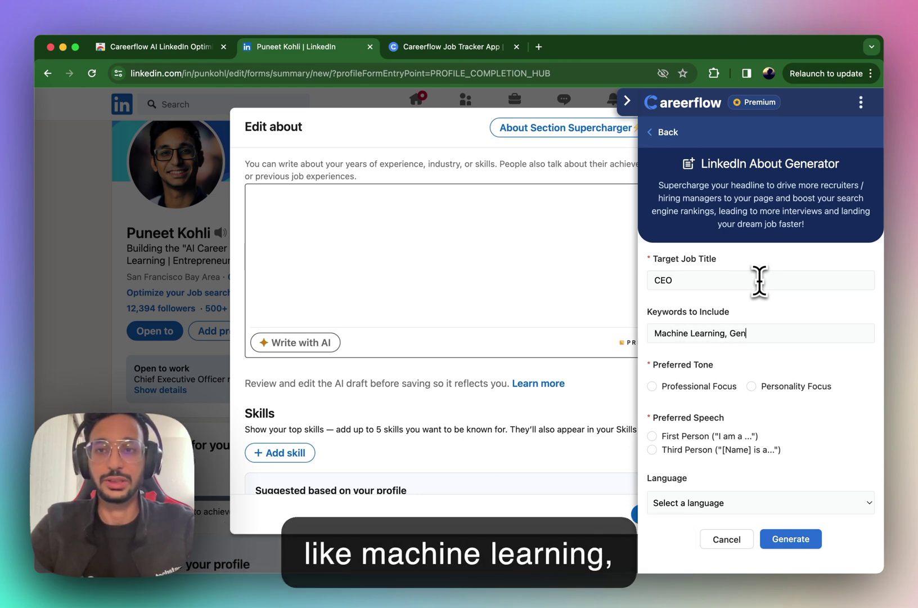
text(erative AI,)
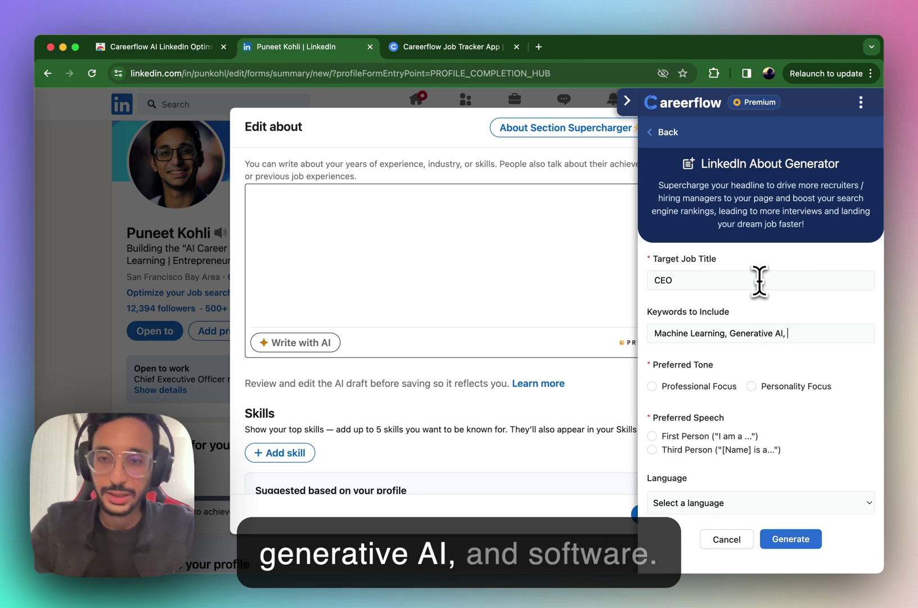
text( Software, )
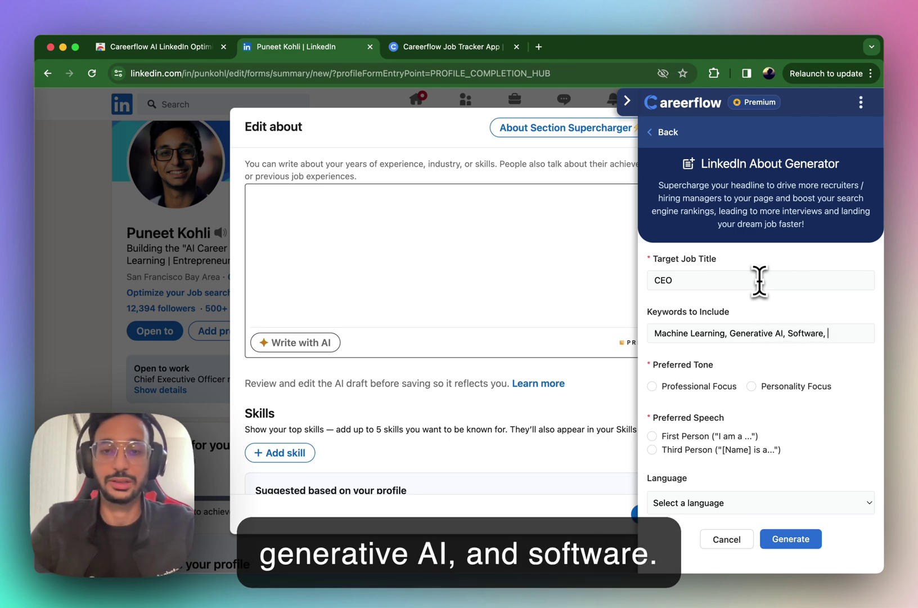
text(Javascript)
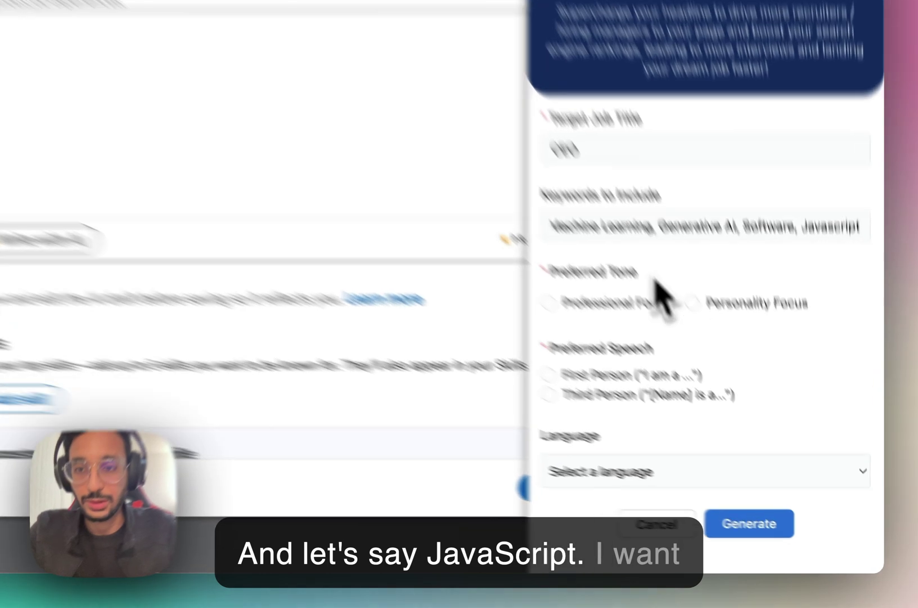
- Choose Professional Focus, First Person and English, then generate the About draft
click(710, 386)
click(703, 436)
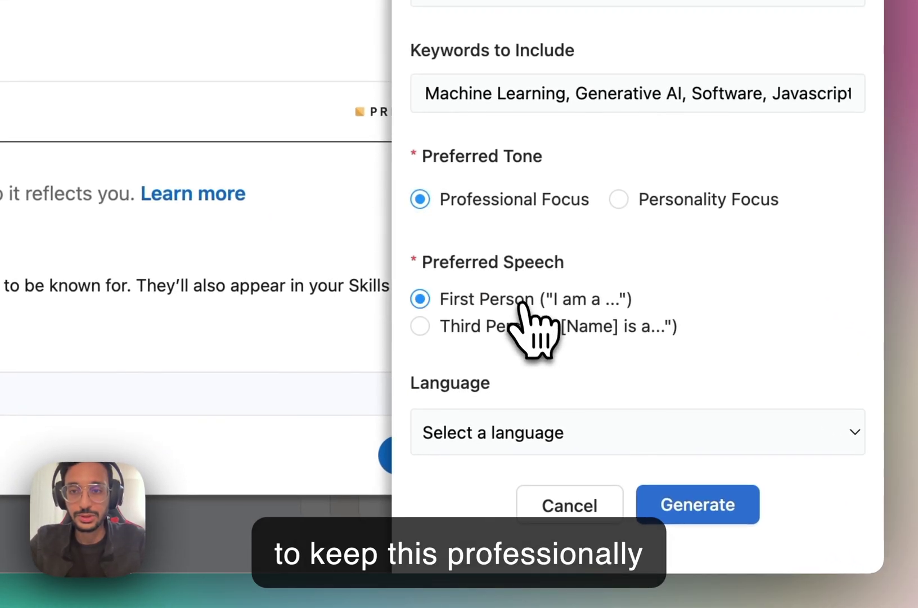
click(582, 430)
click(544, 461)
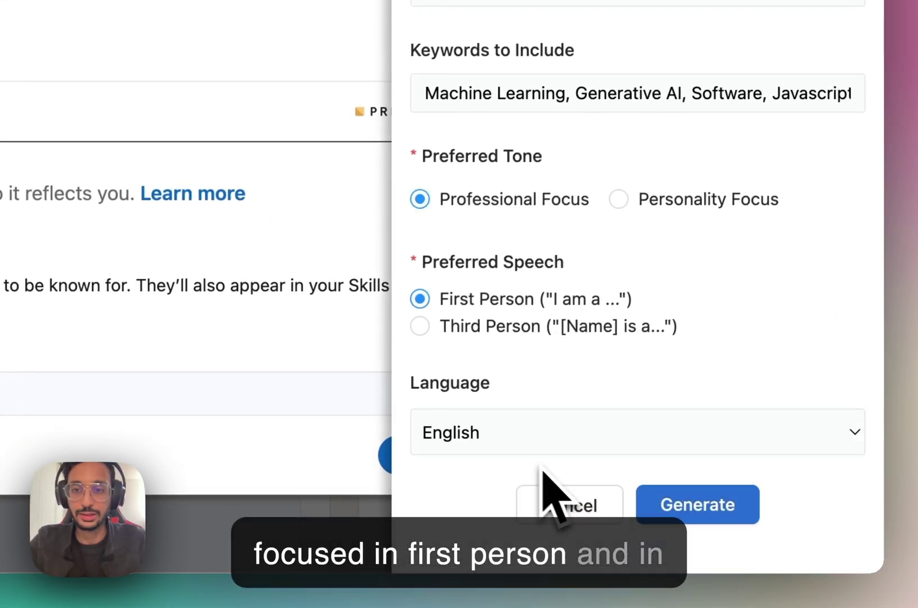
click(697, 507)
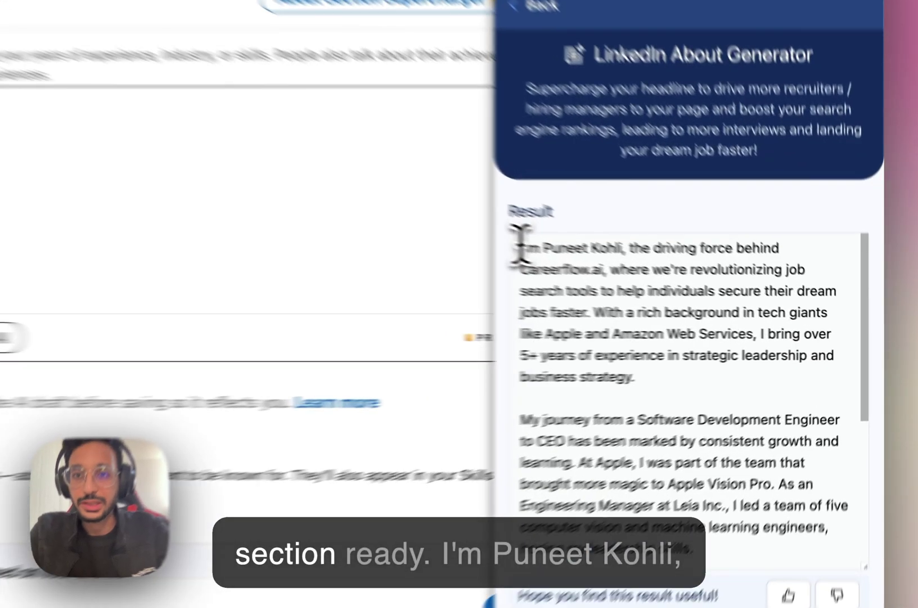
- Read through the generated draft, from its first paragraph to the closing call to action
drag(654, 286, 719, 371)
click(554, 391)
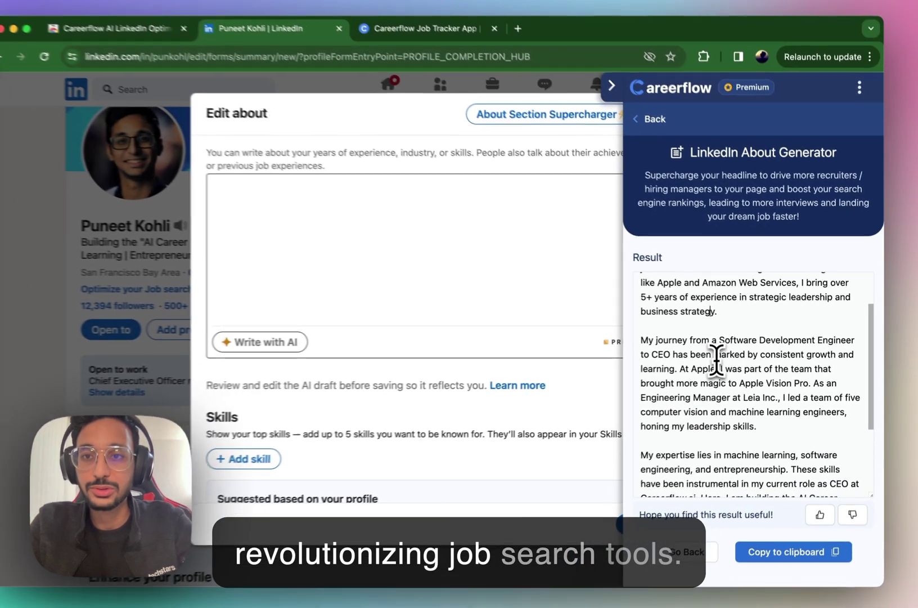
scroll(716, 360, down, 2)
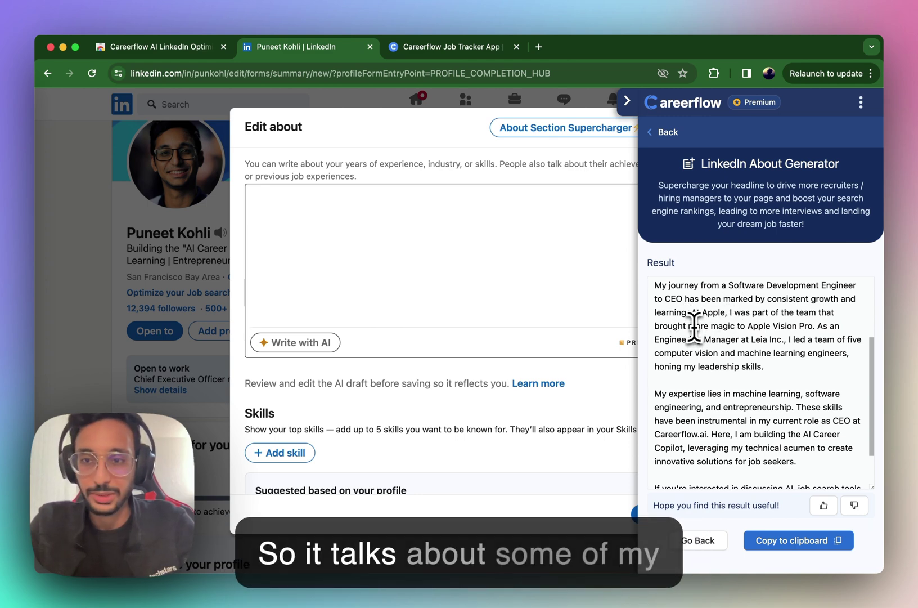
scroll(694, 327, down, 3)
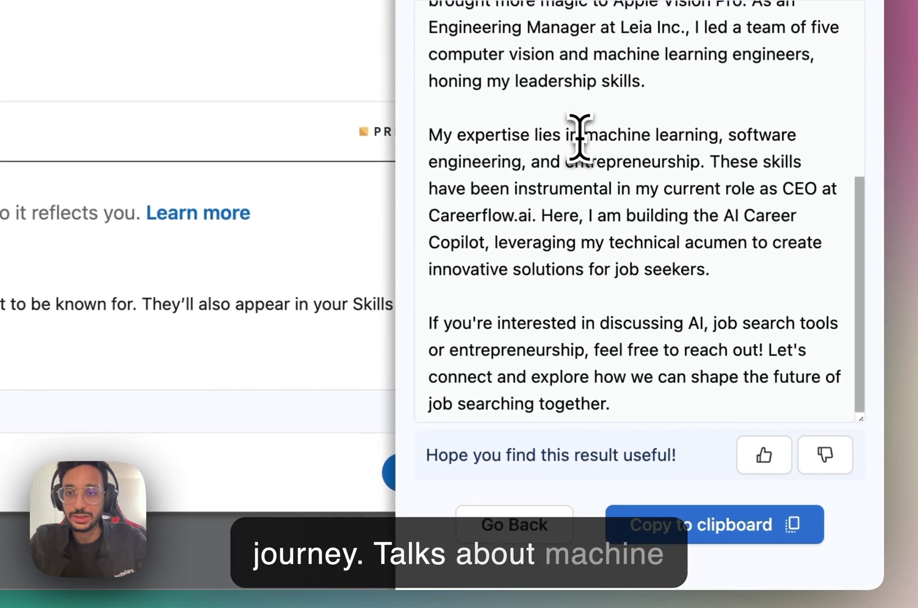
double_click(821, 344)
click(519, 158)
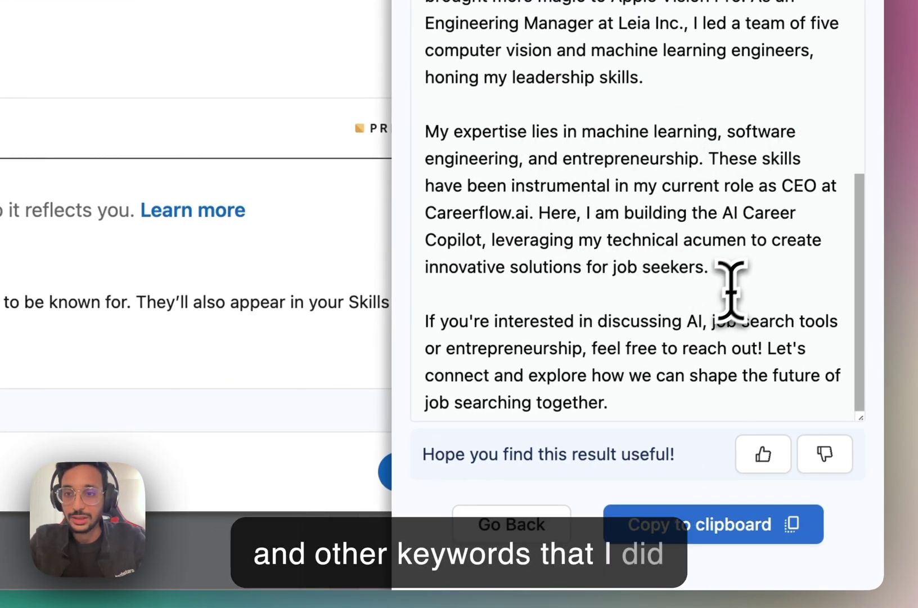
drag(630, 401, 433, 328)
click(422, 321)
click(636, 401)
click(520, 353)
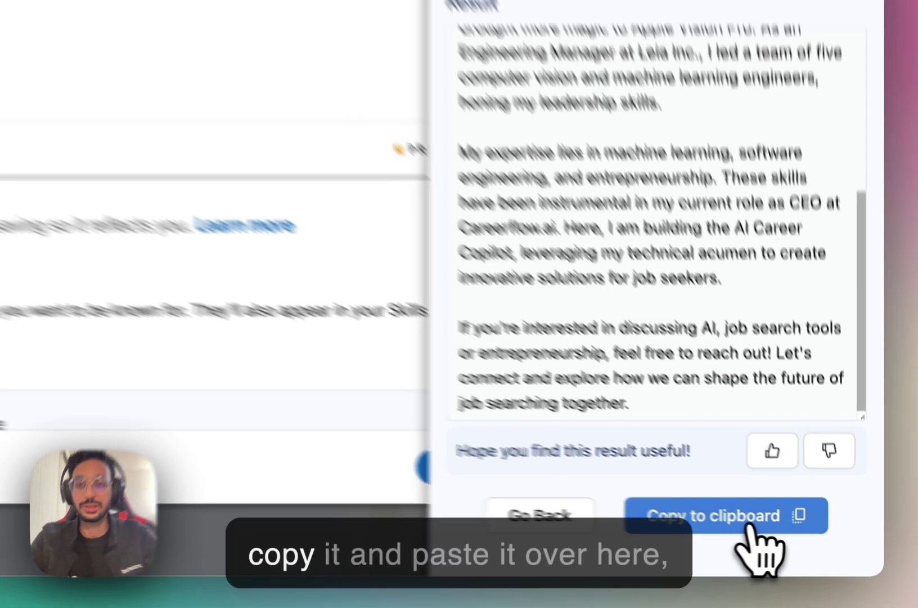
- Paste the generated text into LinkedIn's About box, hide the Careerflow panel, then delete the text
click(754, 532)
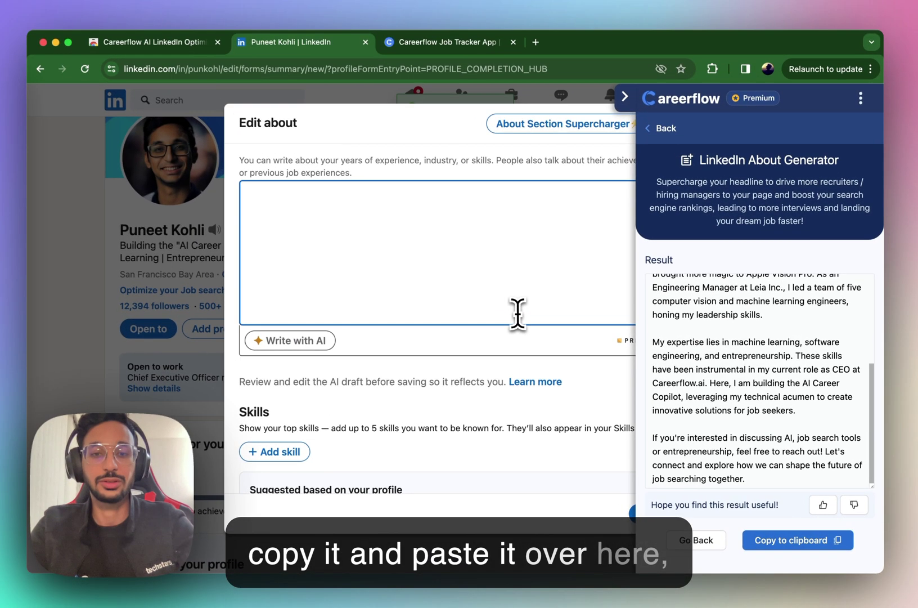
text(My journey from a Software Development Engineer to CEO has been marked by consistent growth and learning. At Apple, I was part of the team that brought more magic to Apple Vision Pro. As an Engineering Manager at Leia Inc., I led a team of five computer vision and machine learning engineers, honing my leadership skills.  My expertise lies in machine learning, software engineering, and entrepreneurship. These skills have been instrumental in my current role as CEO at Careerflow.ai. Here, I am building the AI Career Copilot, leveraging my technical acumen to create innovative solutions for job seekers.  If you're interested in discussing AI, job search tools or entrepreneurship, feel free to reach out! Let's connect and explore how we can shape the future of job searching together.)
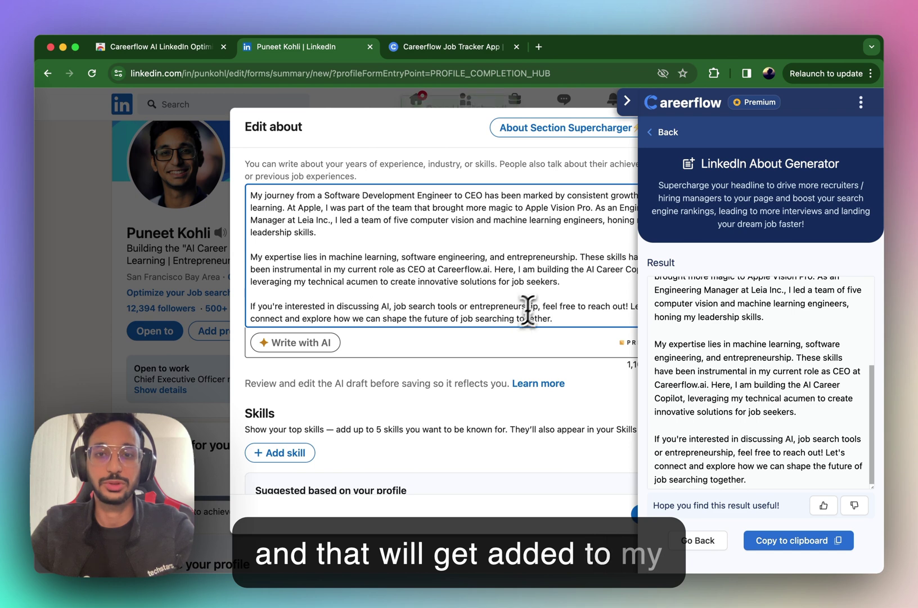
click(628, 102)
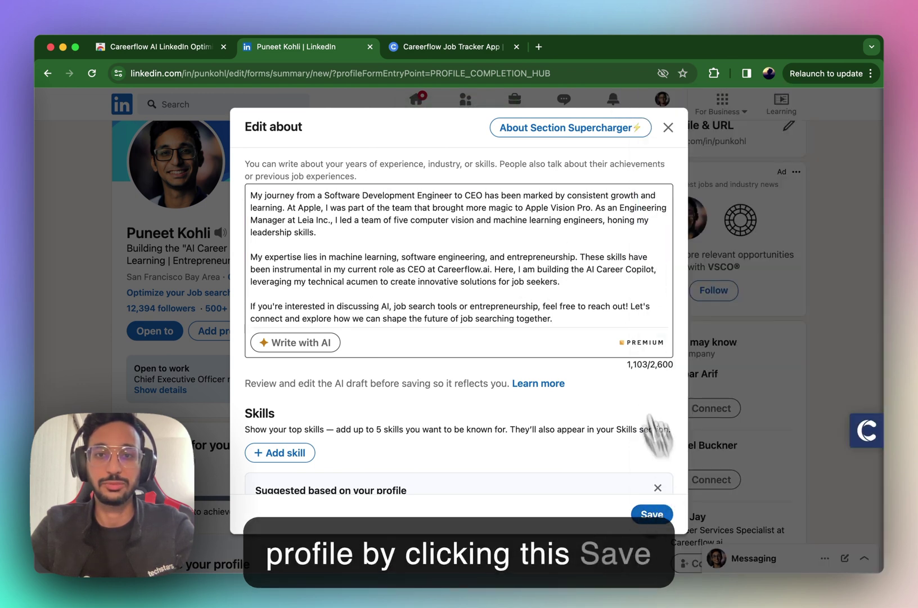
scroll(560, 262, up, 3)
click(856, 439)
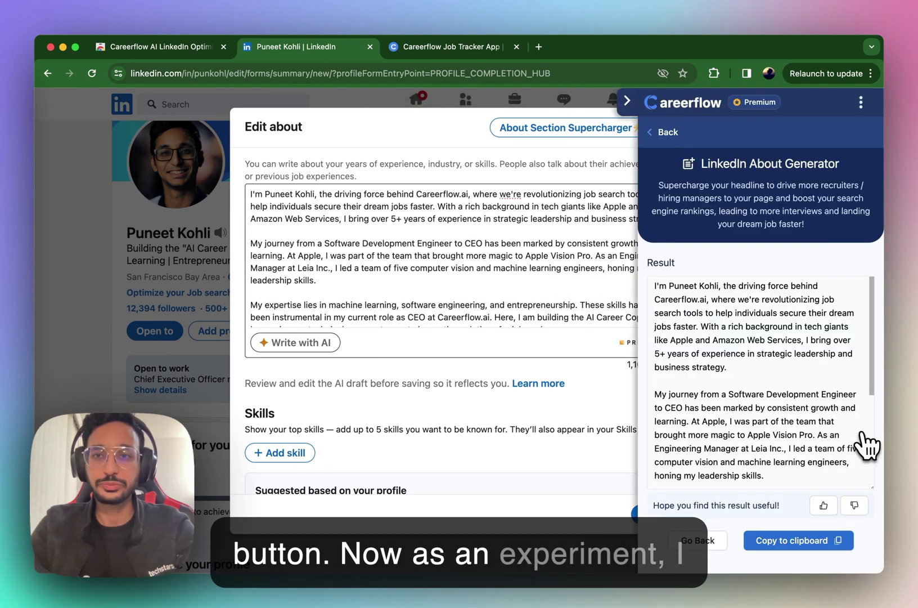
click(628, 102)
key(super+a)
key(cmd+c)
key(BackSpace)
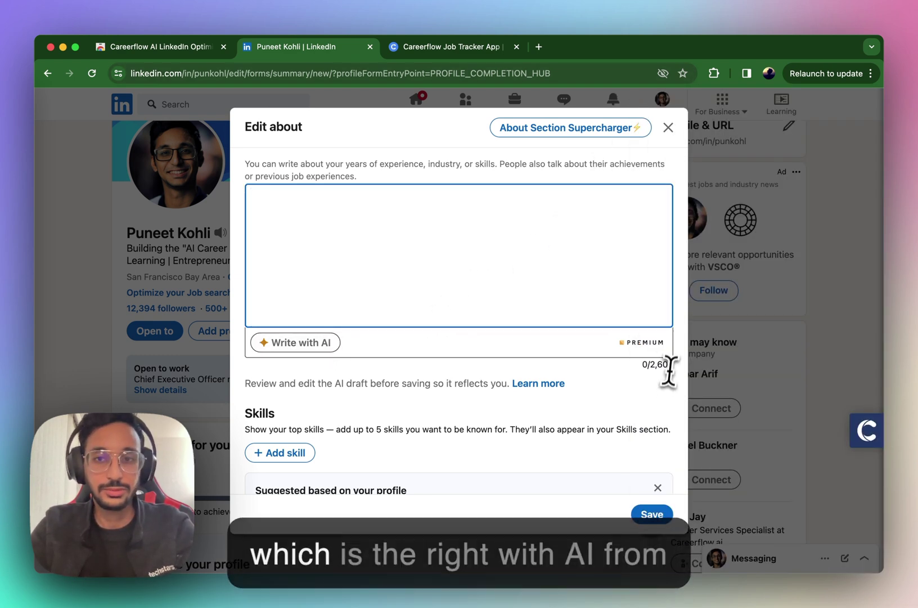
click(333, 349)
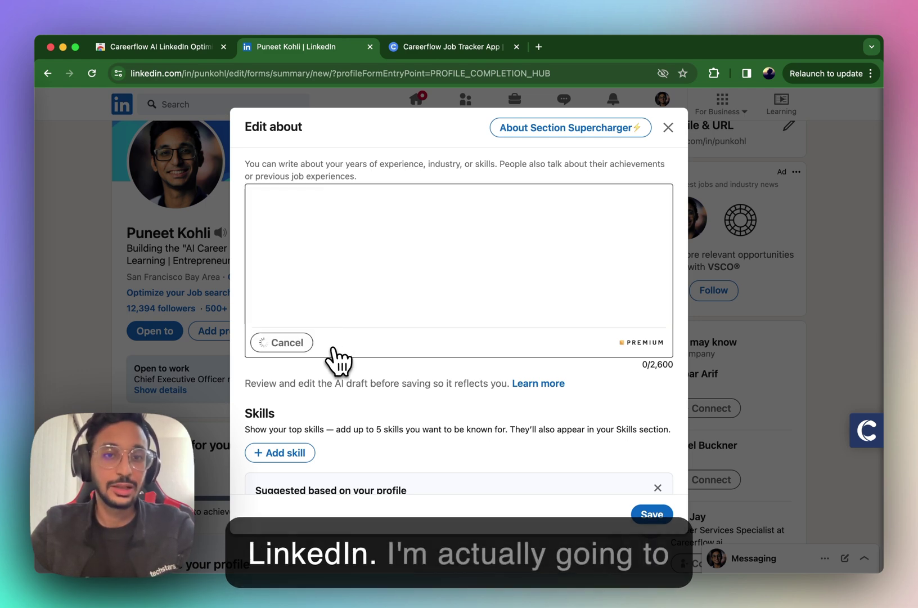
click(874, 436)
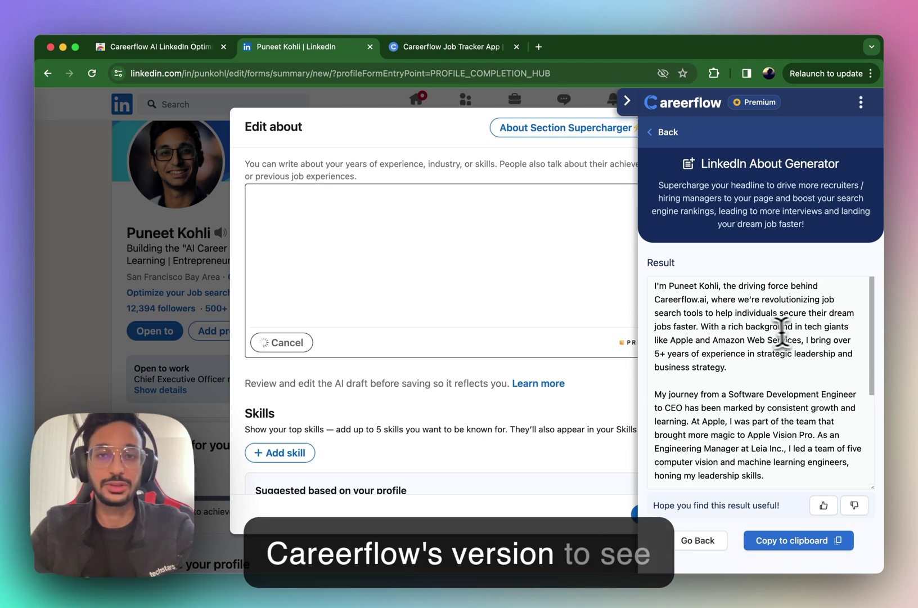
scroll(782, 332, down, 5)
scroll(768, 332, up, 5)
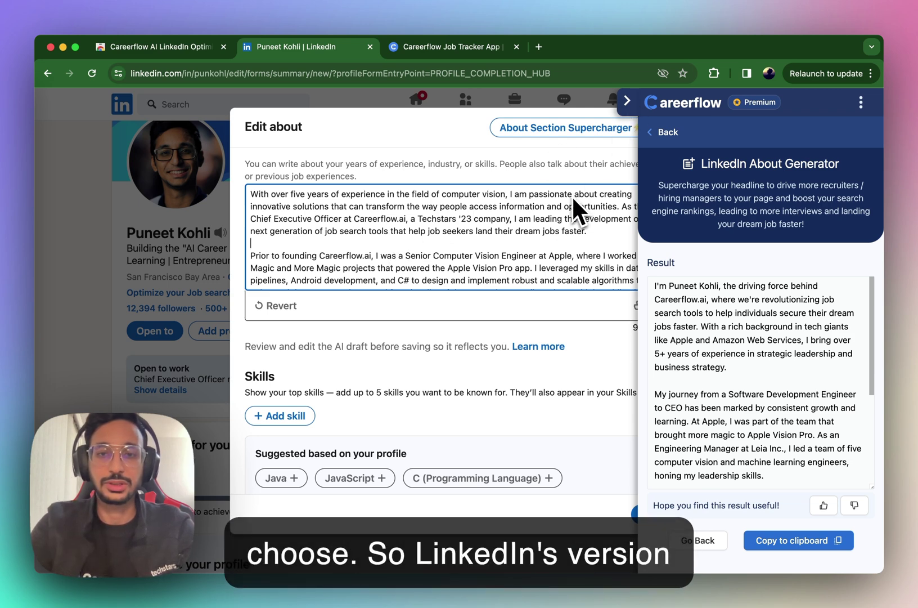
key(super+minus)
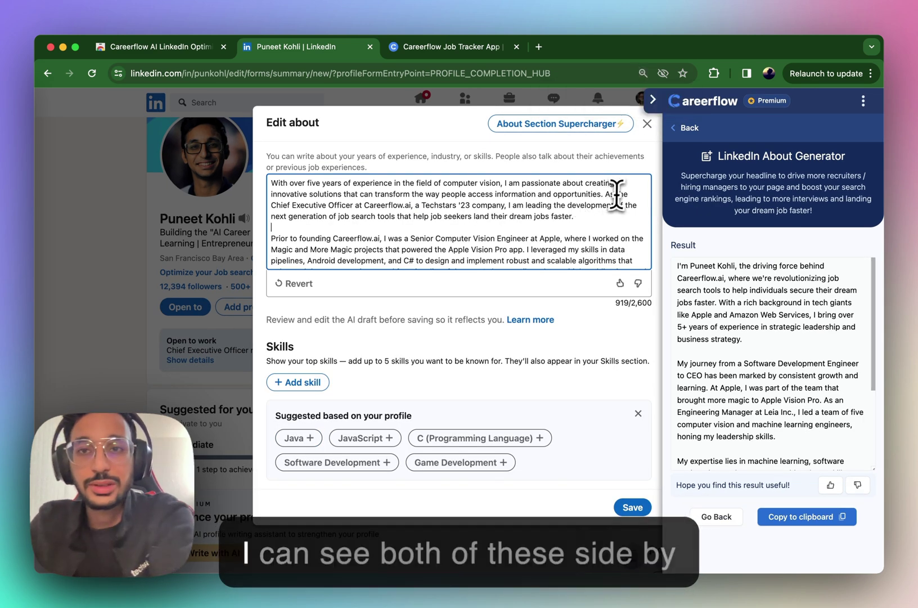
scroll(574, 217, up, 5)
scroll(574, 217, right, 2)
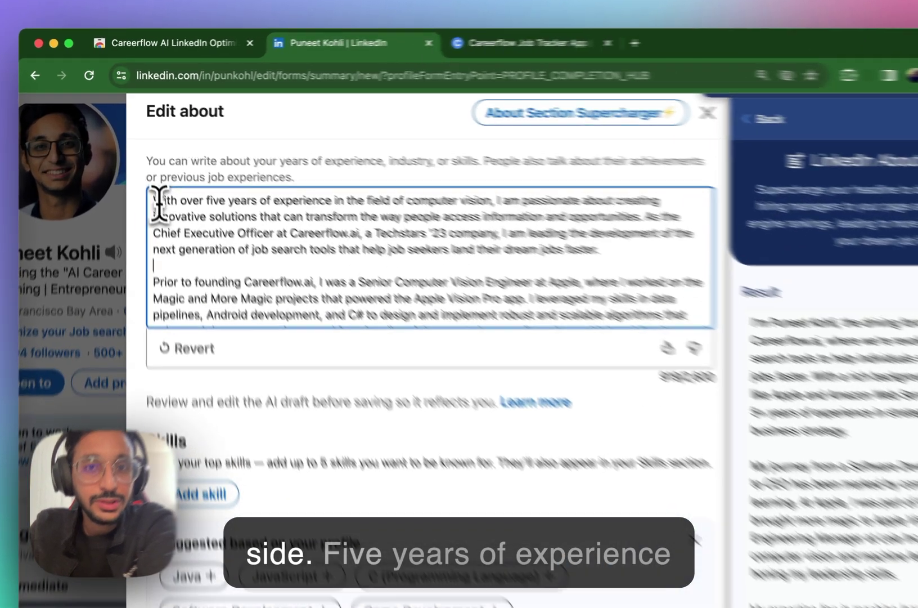
drag(144, 174, 528, 224)
click(653, 287)
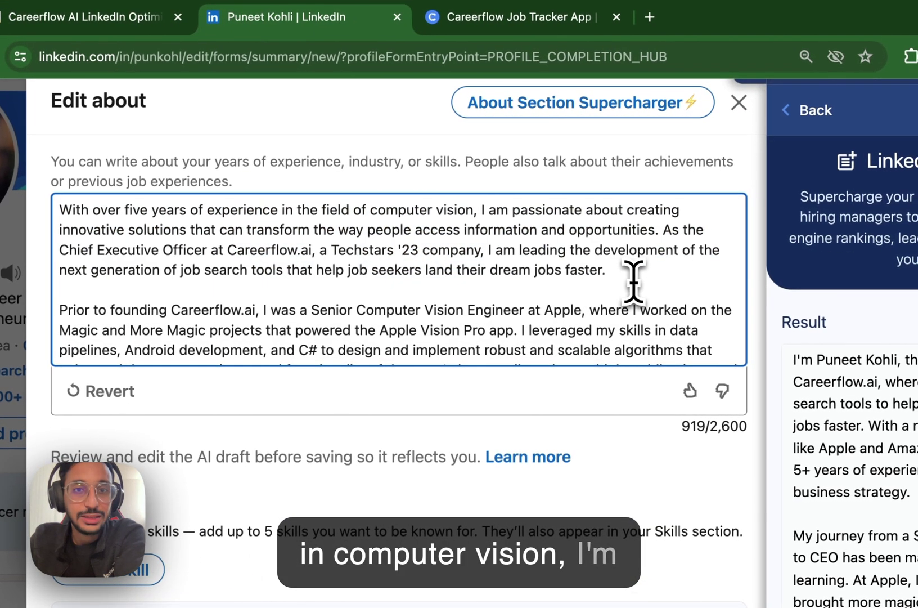
triple_click(618, 270)
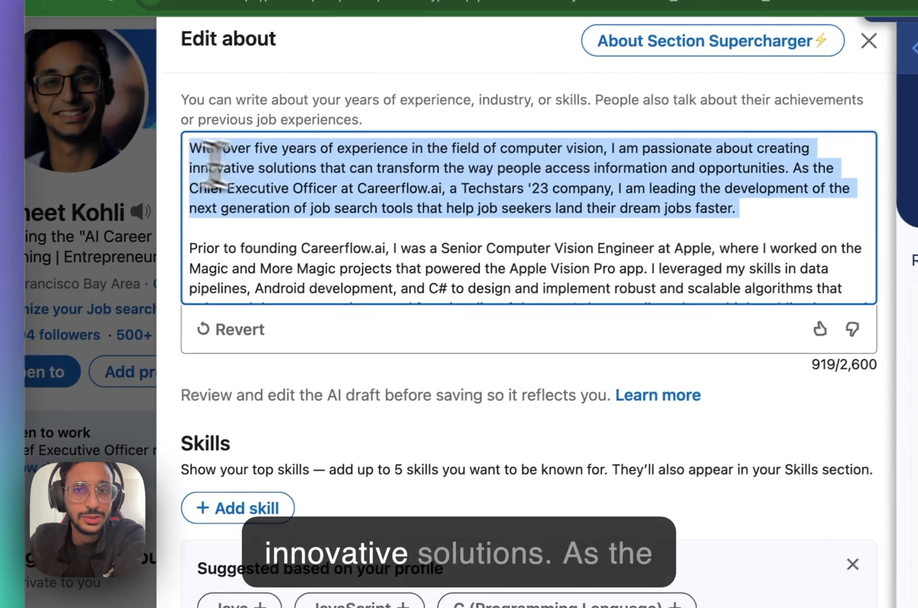
click(276, 247)
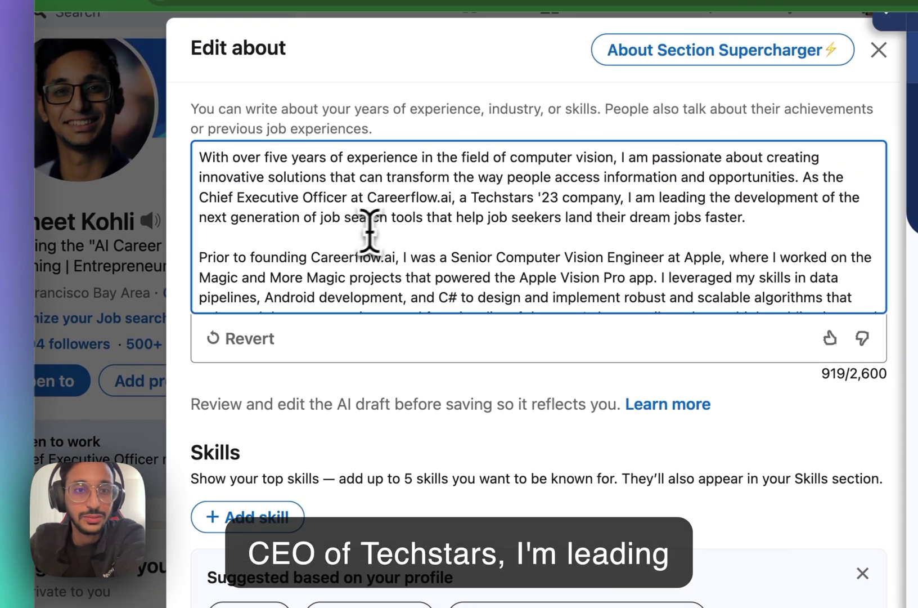
drag(422, 229, 430, 338)
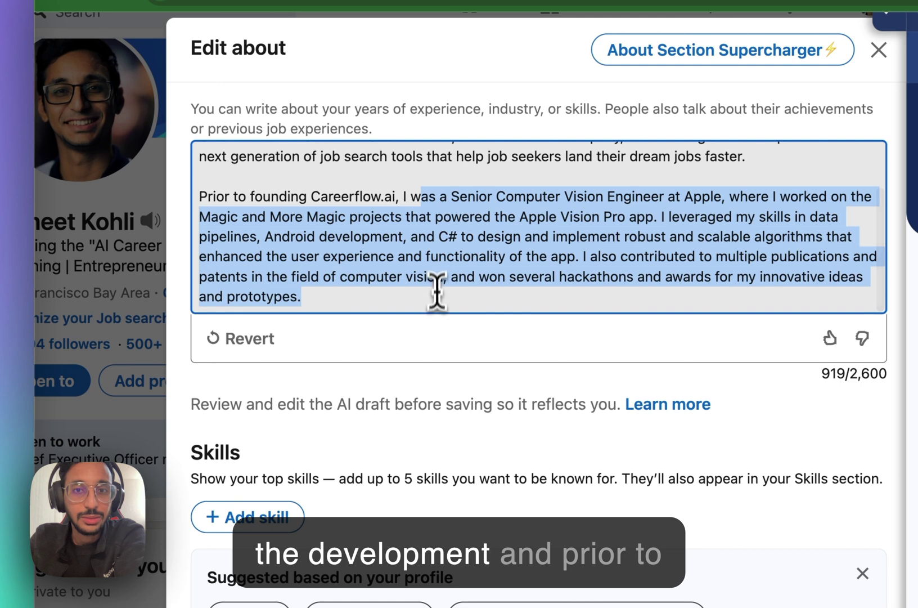
key(Right)
drag(437, 293, 221, 201)
click(244, 206)
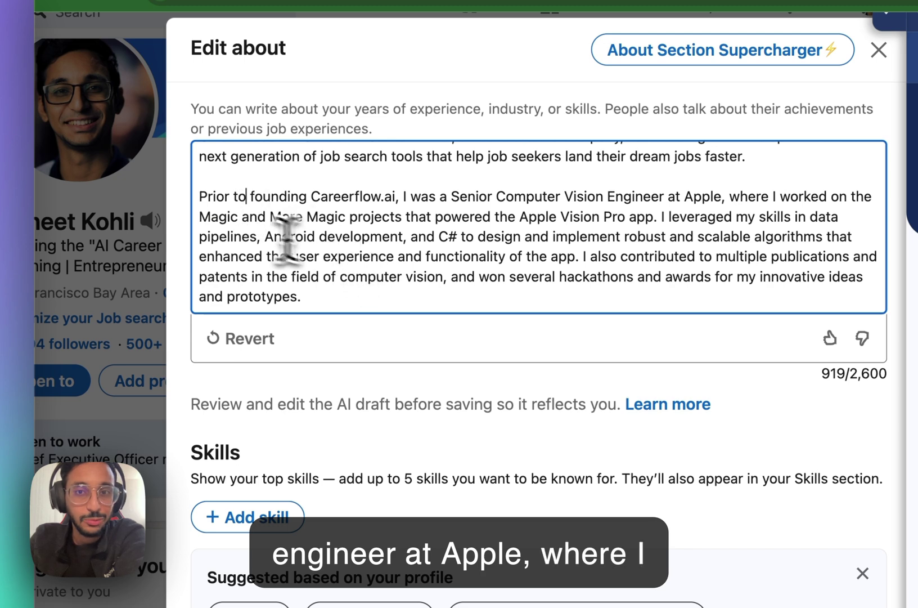
double_click(220, 217)
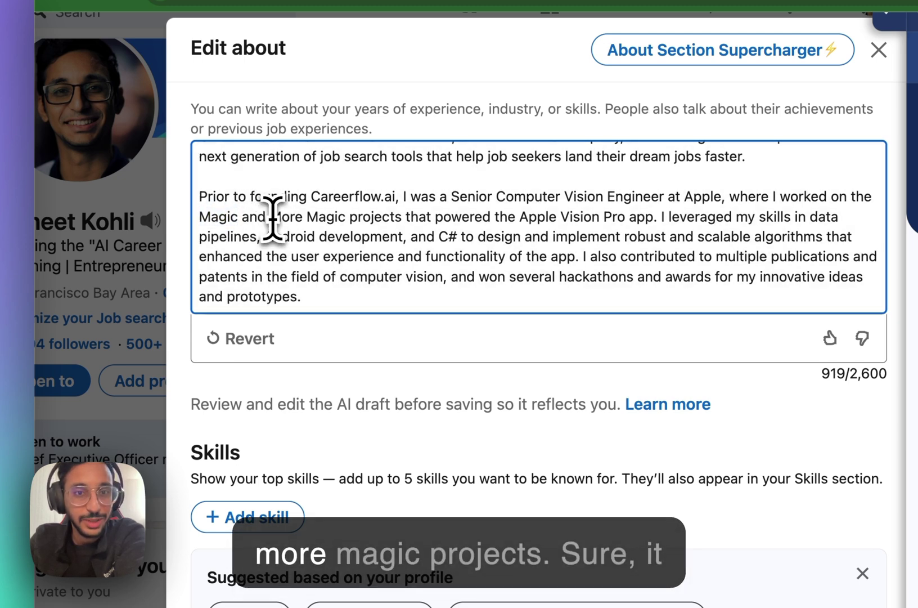
drag(360, 211, 397, 197)
click(338, 301)
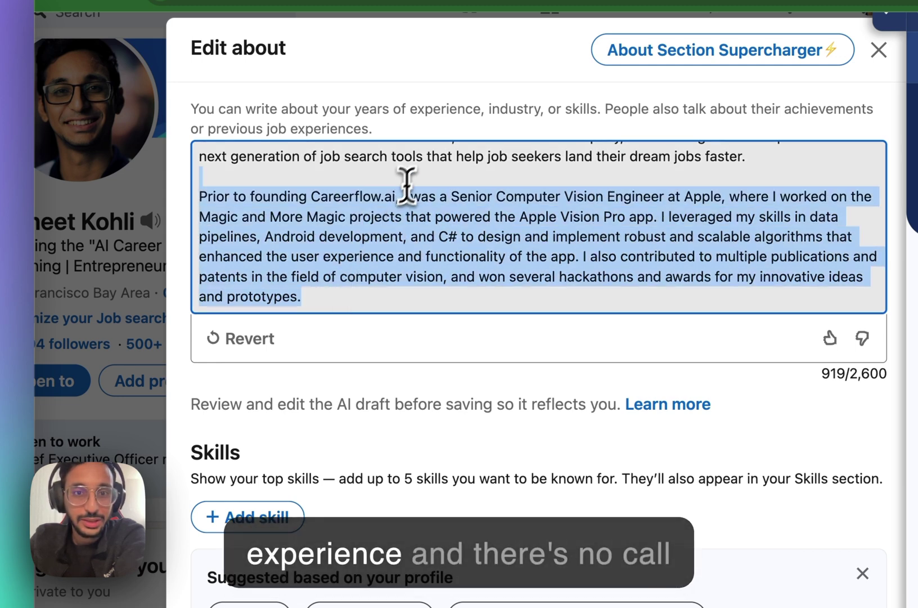
click(409, 184)
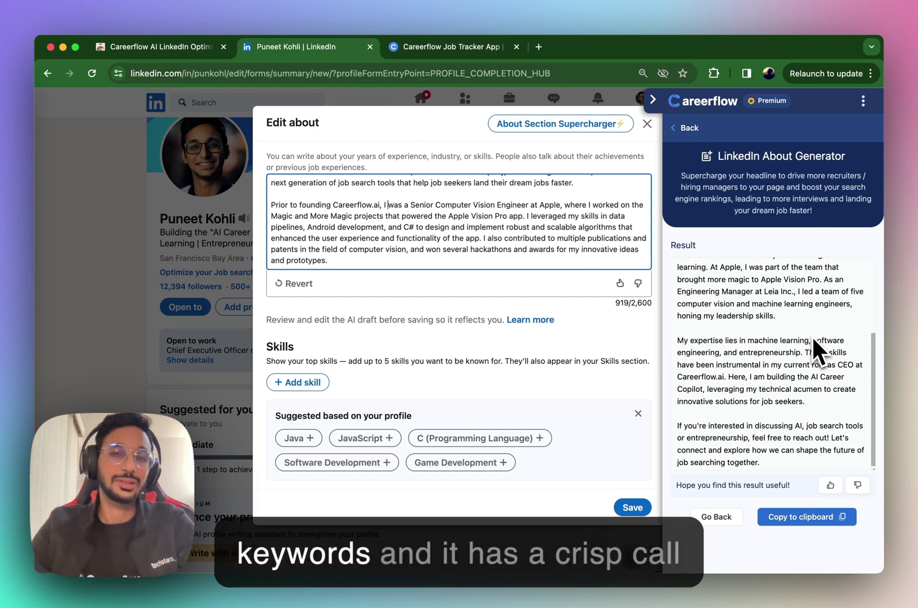
scroll(812, 335, up, 3)
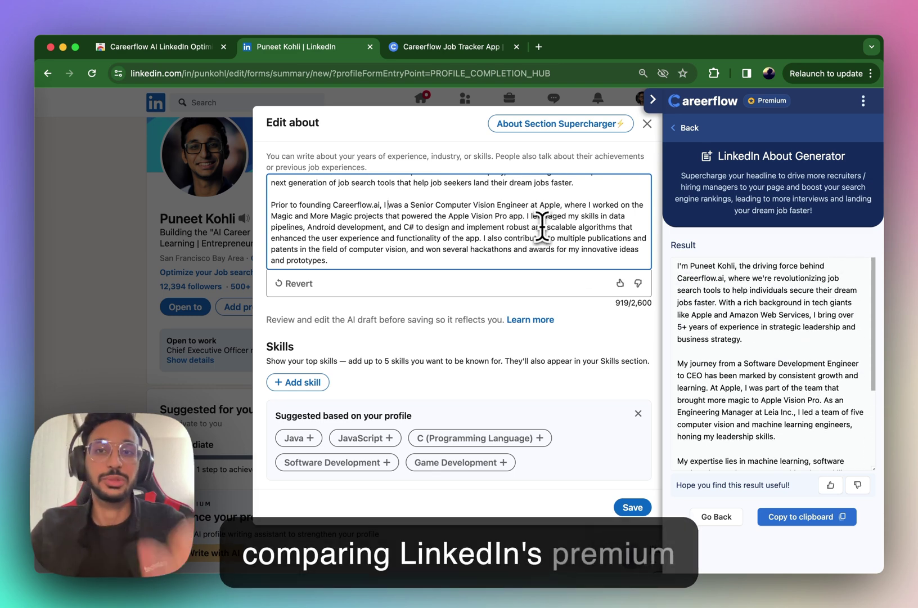
- Replace the About box's existing text with Careerflow's copied summary and save it
key(ctrl+a)
key(BackSpace)
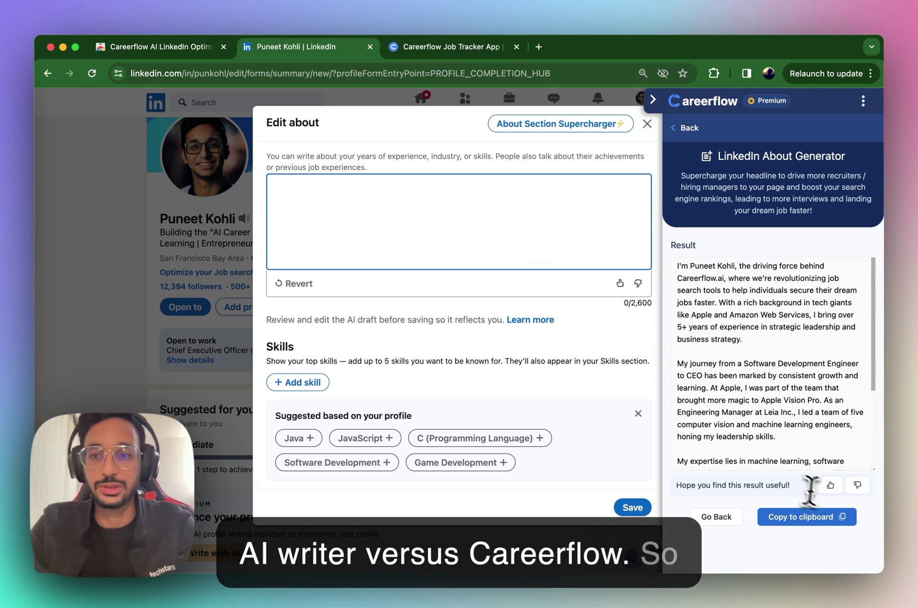
click(809, 518)
click(467, 191)
key(cmd+v)
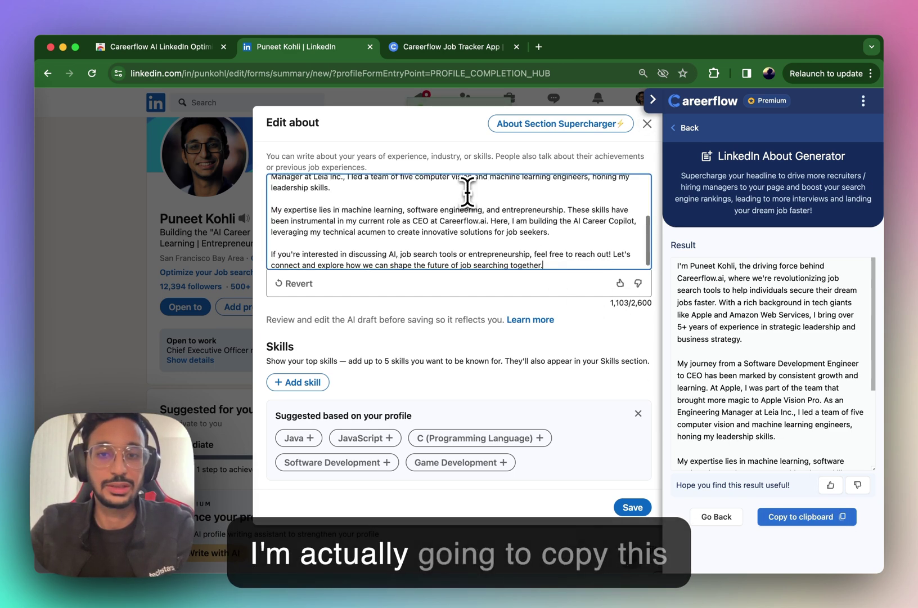
click(633, 506)
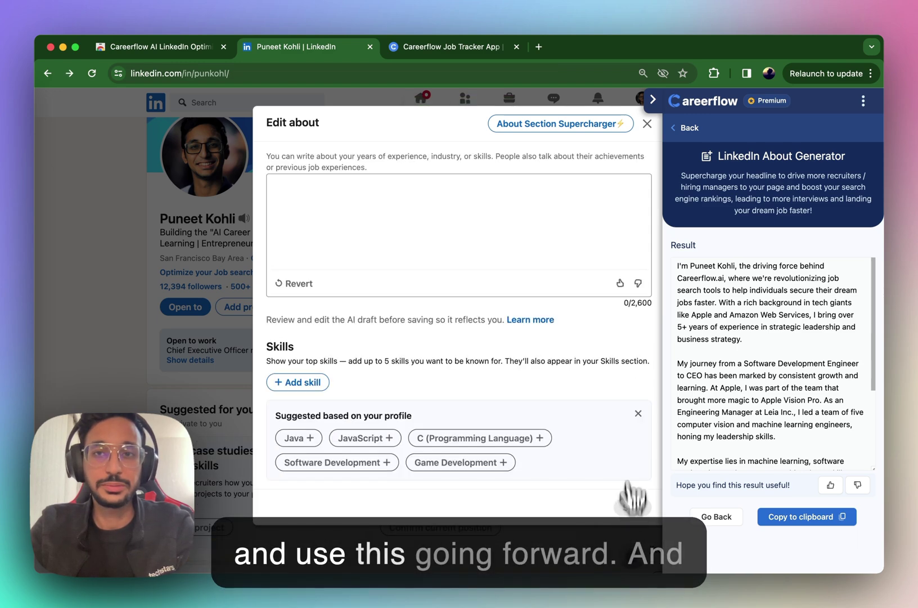
- Expand the saved About section with see more and collapse the Careerflow panel
scroll(486, 352, down, 10)
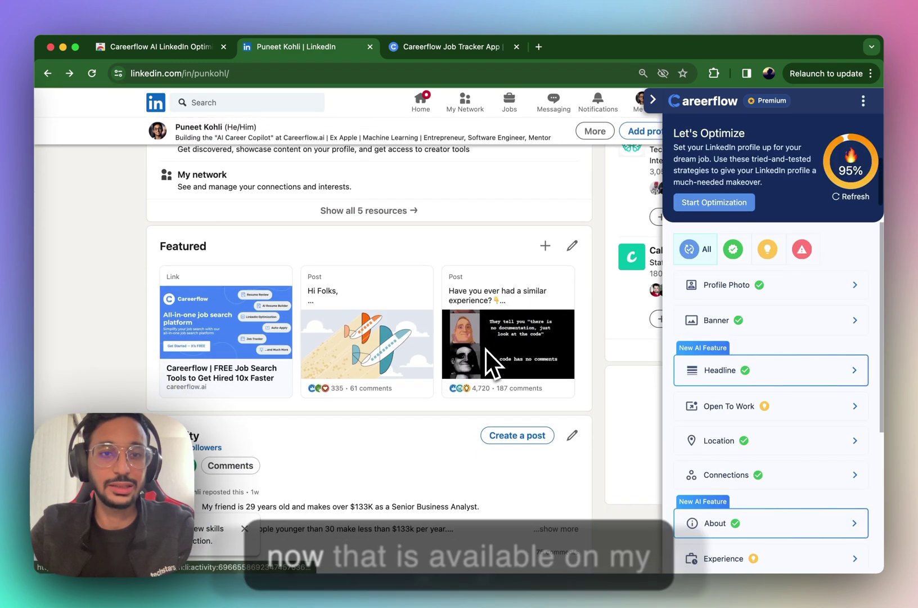
scroll(485, 347, down, 5)
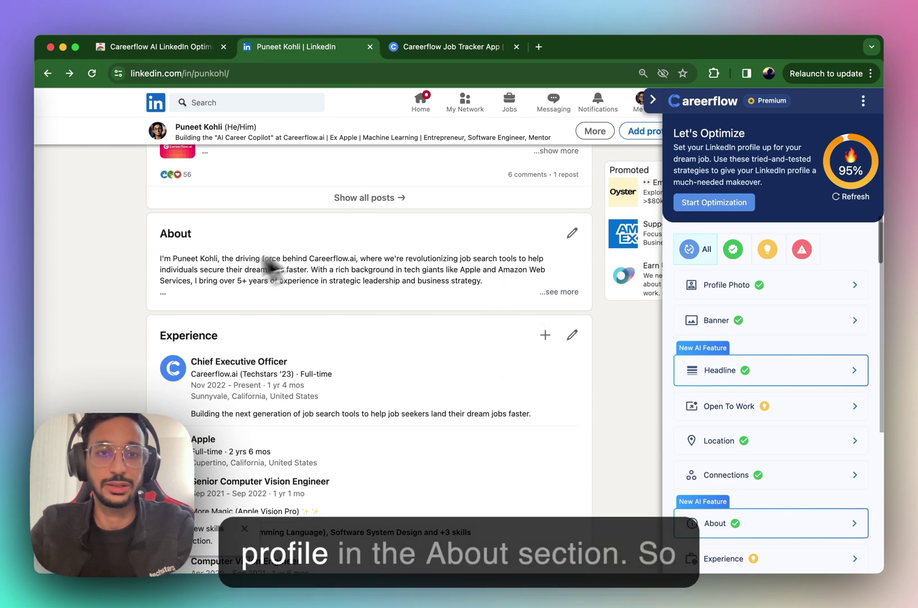
click(550, 292)
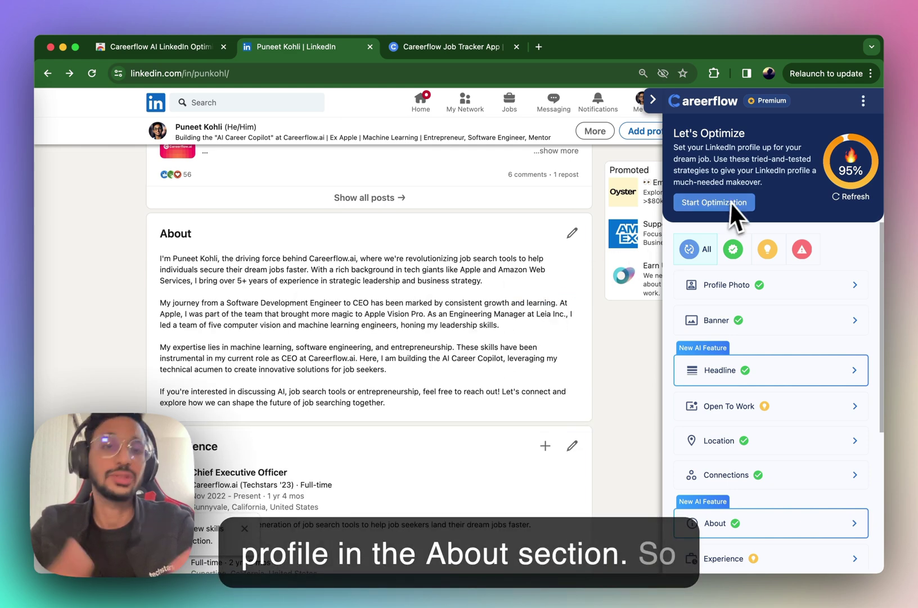
click(661, 109)
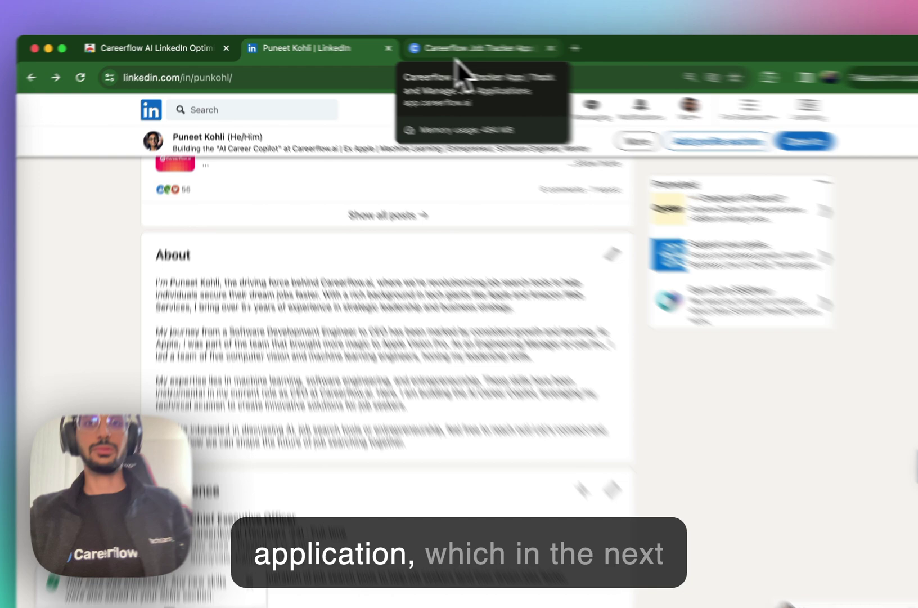
- Open the Linkedin About Section Generator from AI Tools in the Careerflow dashboard
click(453, 54)
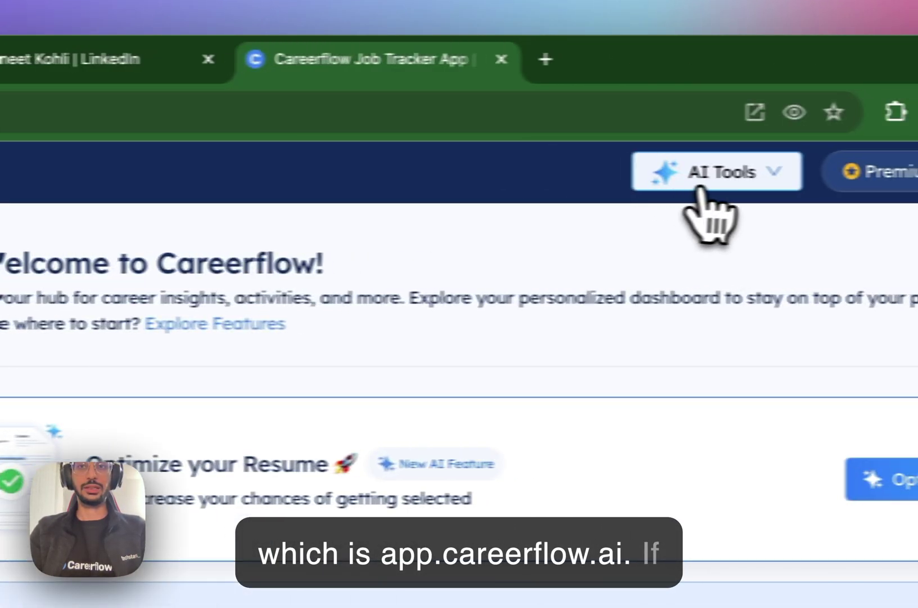
click(700, 185)
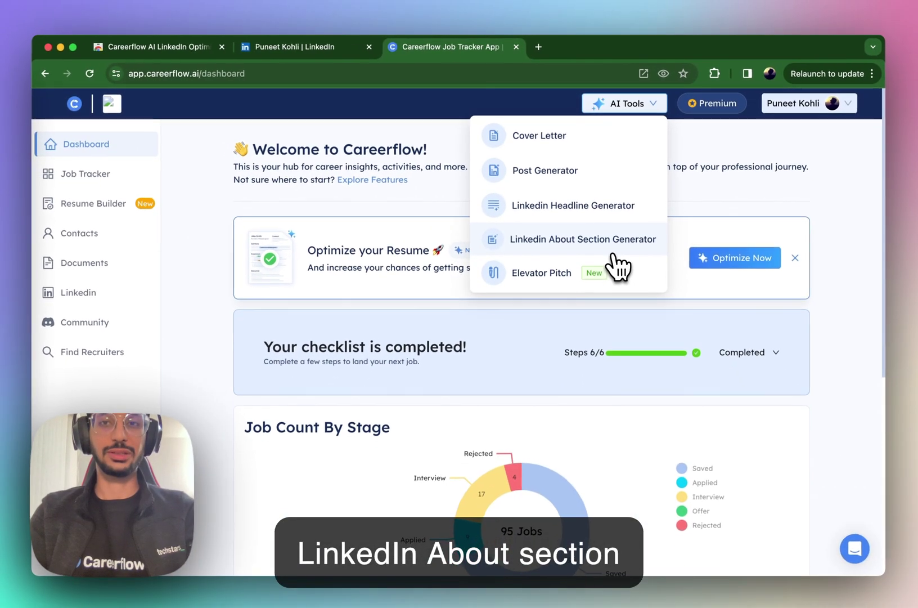
click(642, 466)
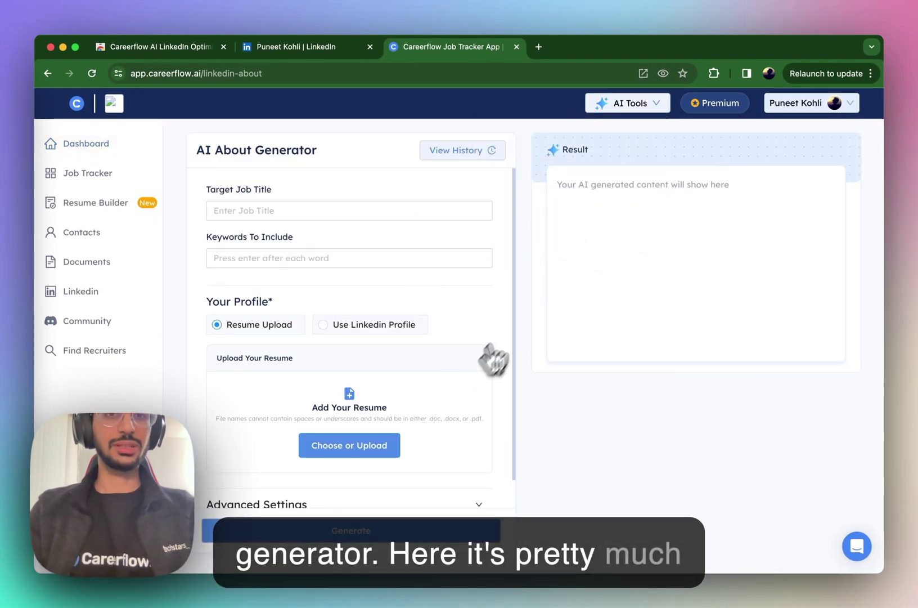
scroll(408, 320, down, 1)
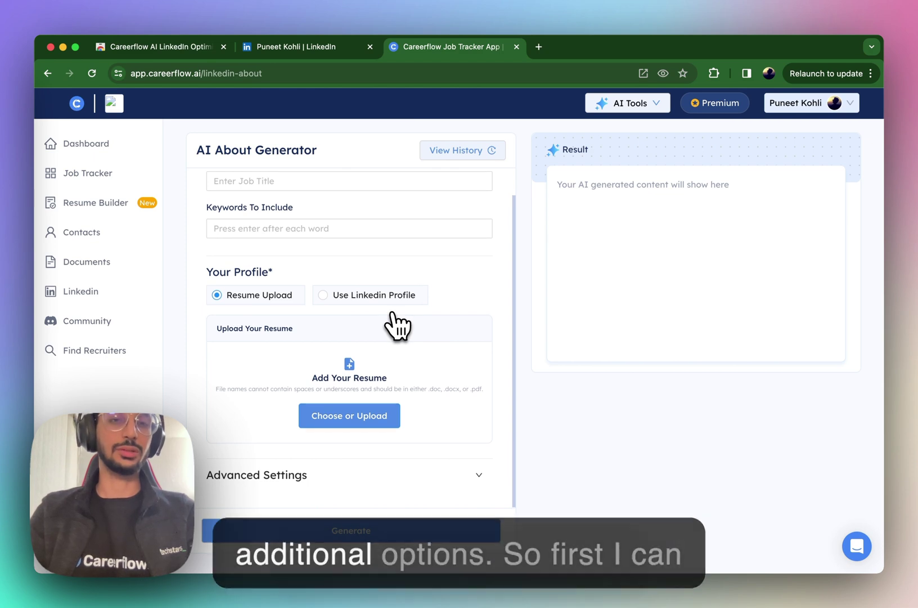
scroll(439, 315, up, 1)
- Enter CEO as the job title with keywords Javascript, Machine Learning, Software Engineering
click(335, 203)
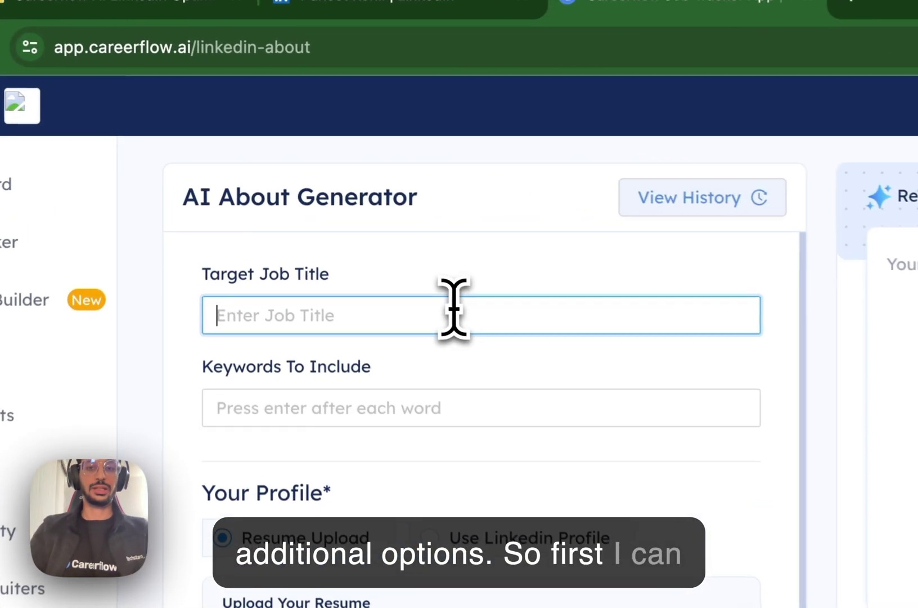
text(CEO)
key(Tab)
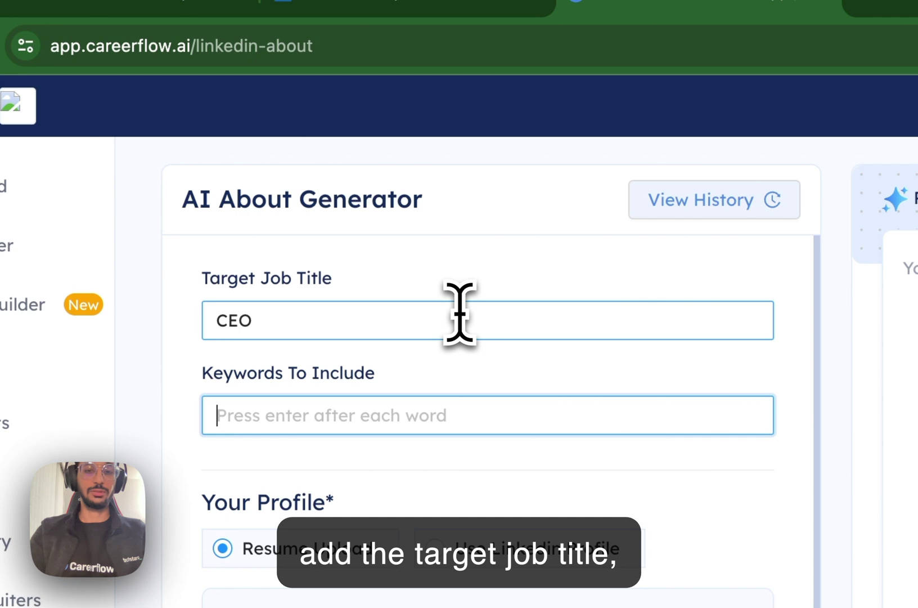
text(Javascript, M)
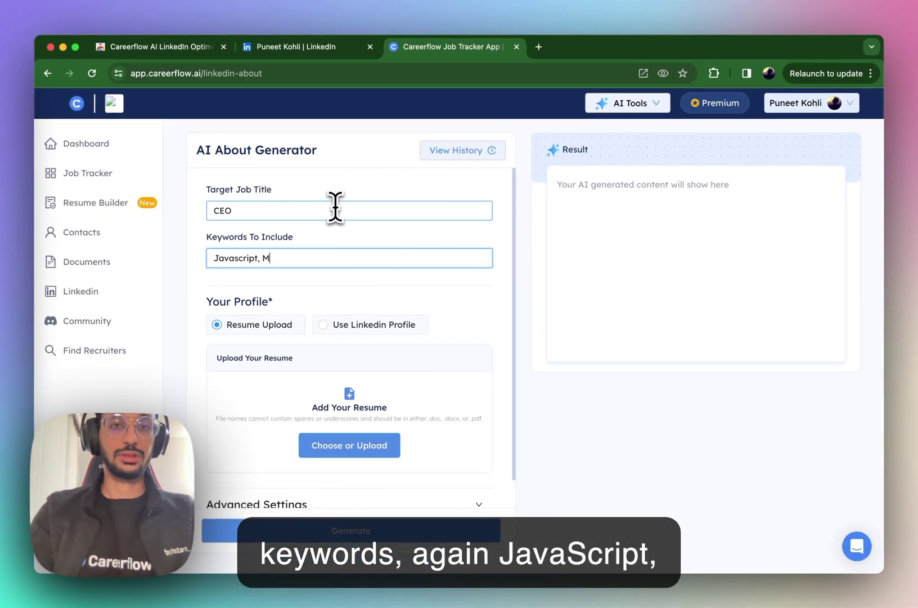
text(achine Learning, Soft)
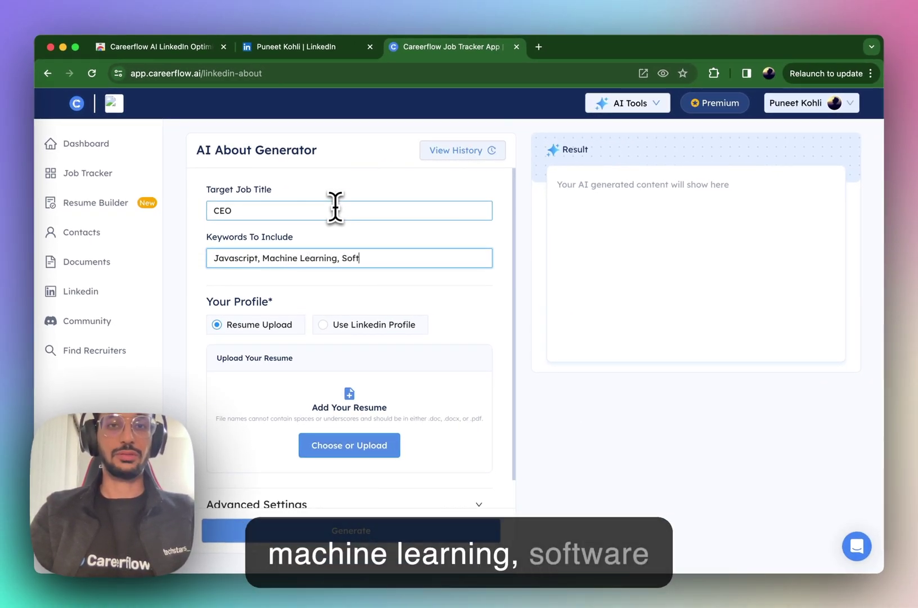
text(ware Engineering)
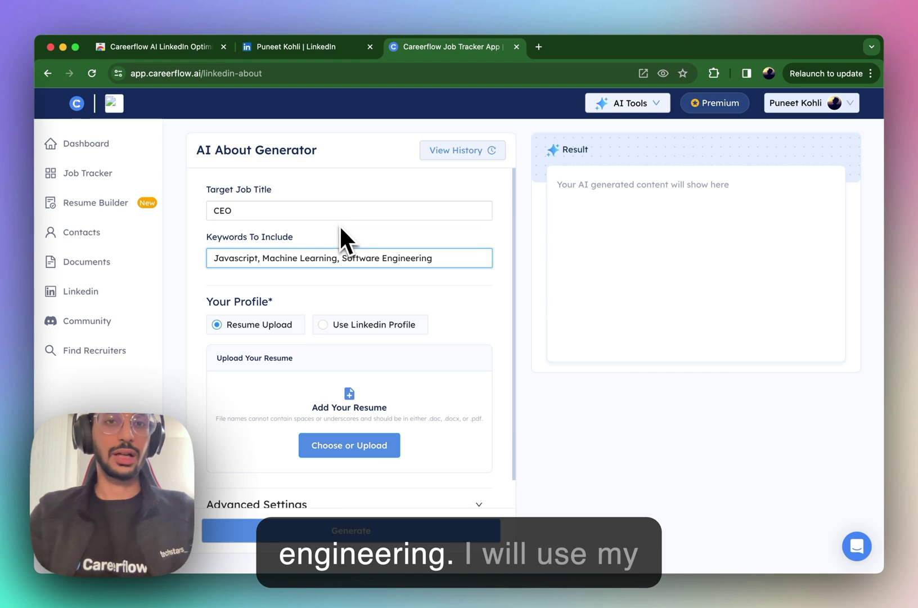
- Use the LinkedIn profile as source, enable bullet points, set Long length, and generate
scroll(342, 293, down, 1)
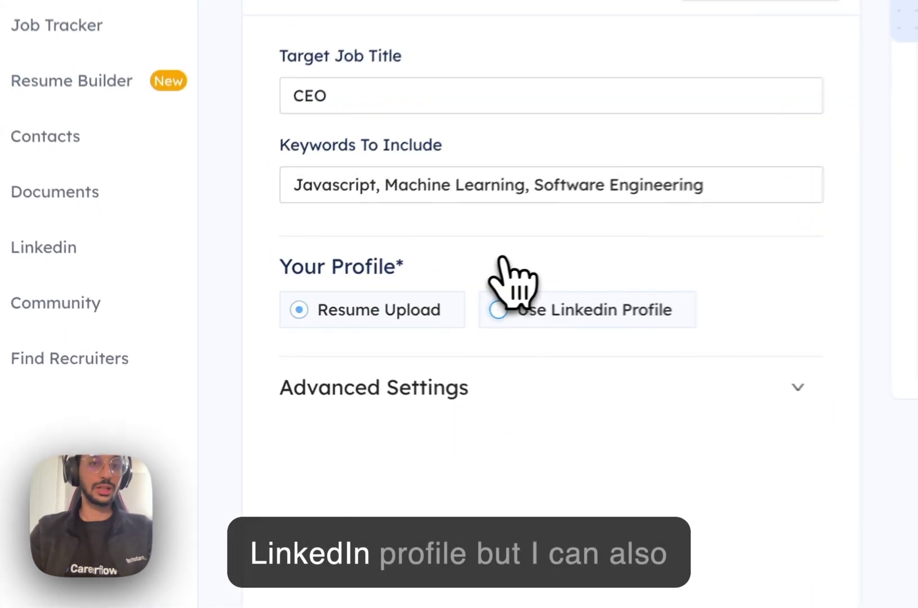
click(341, 294)
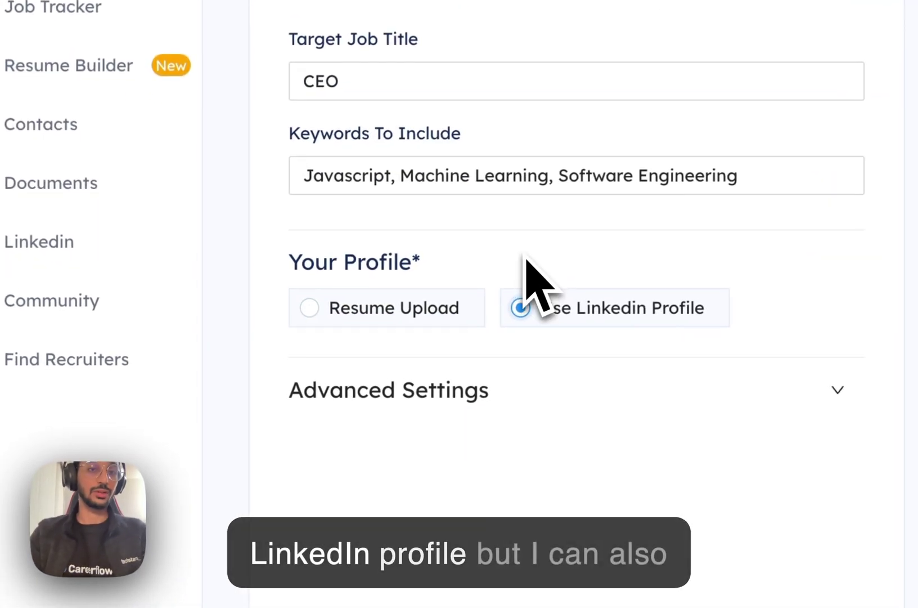
click(487, 378)
scroll(596, 337, down, 5)
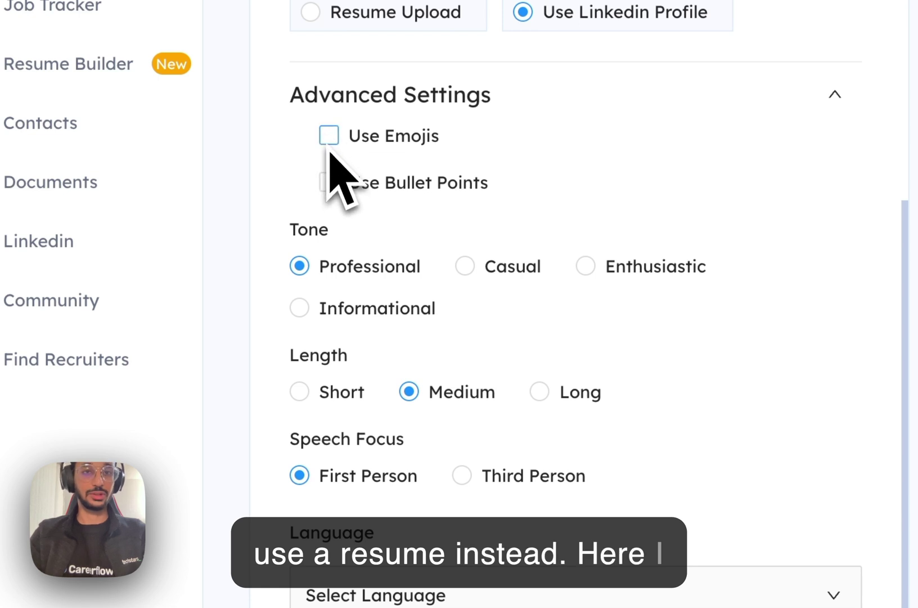
click(328, 182)
click(539, 391)
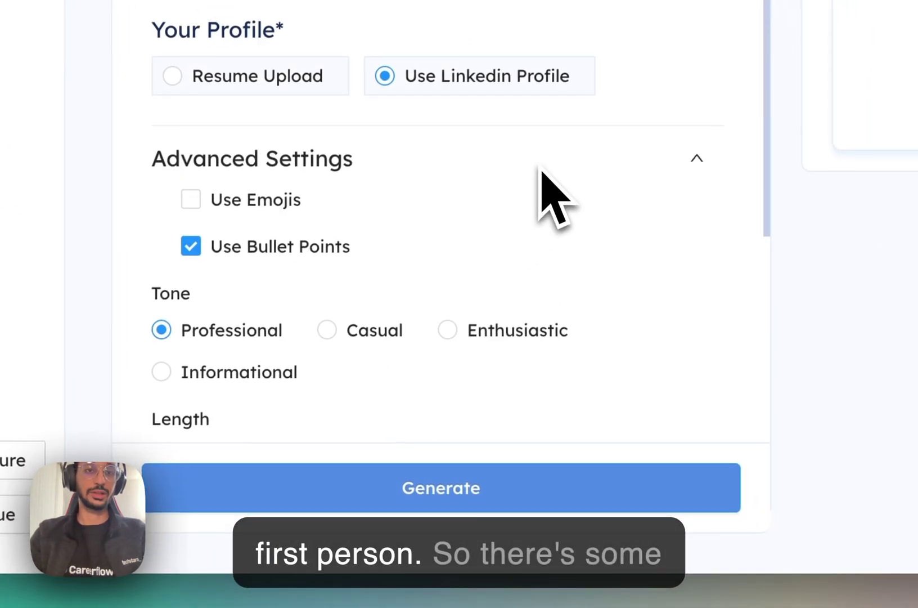
scroll(543, 191, down, 5)
click(588, 494)
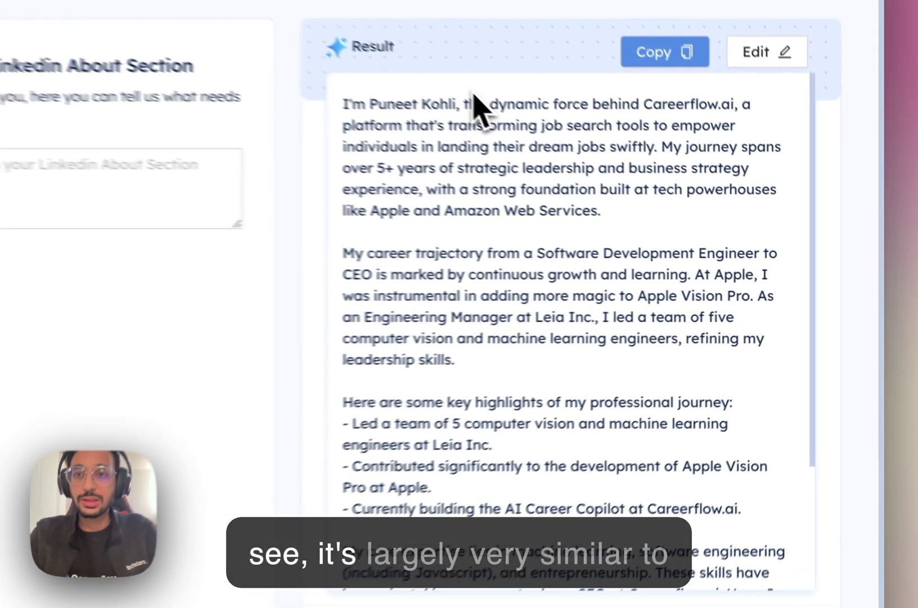
- Review the result's opening paragraphs and its bulleted list of three career highlights
triple_click(643, 184)
scroll(618, 284, down, 2)
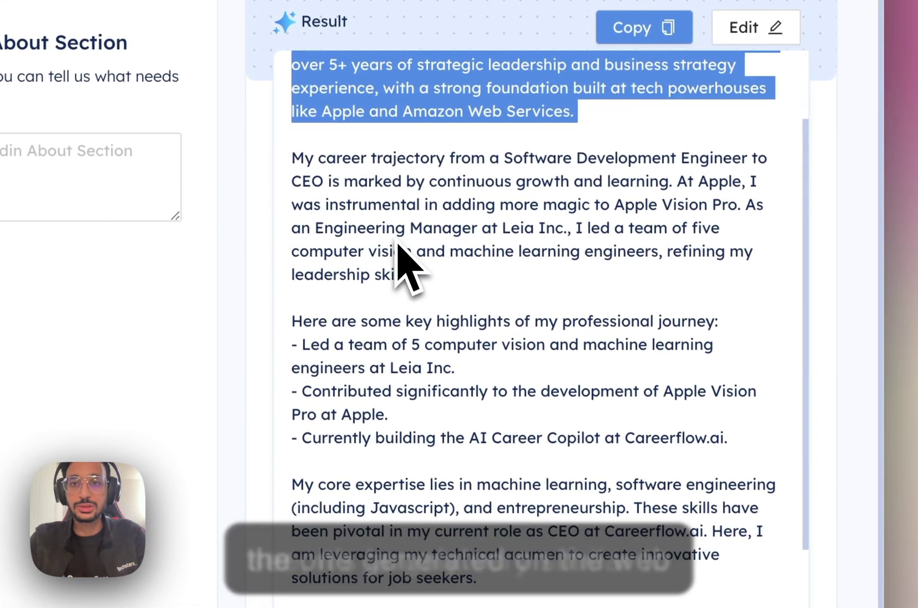
triple_click(395, 231)
scroll(394, 236, down, 2)
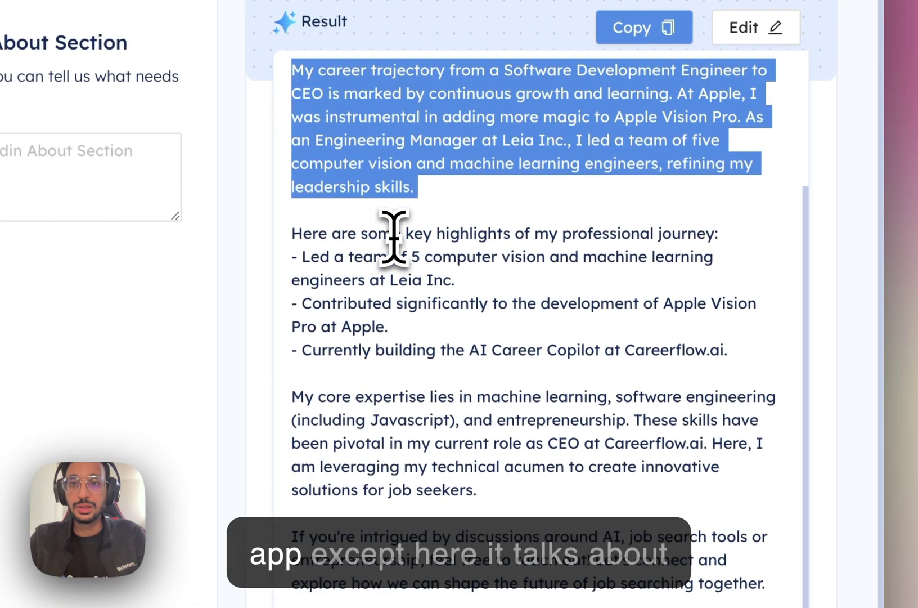
click(444, 221)
drag(438, 221, 308, 280)
click(383, 404)
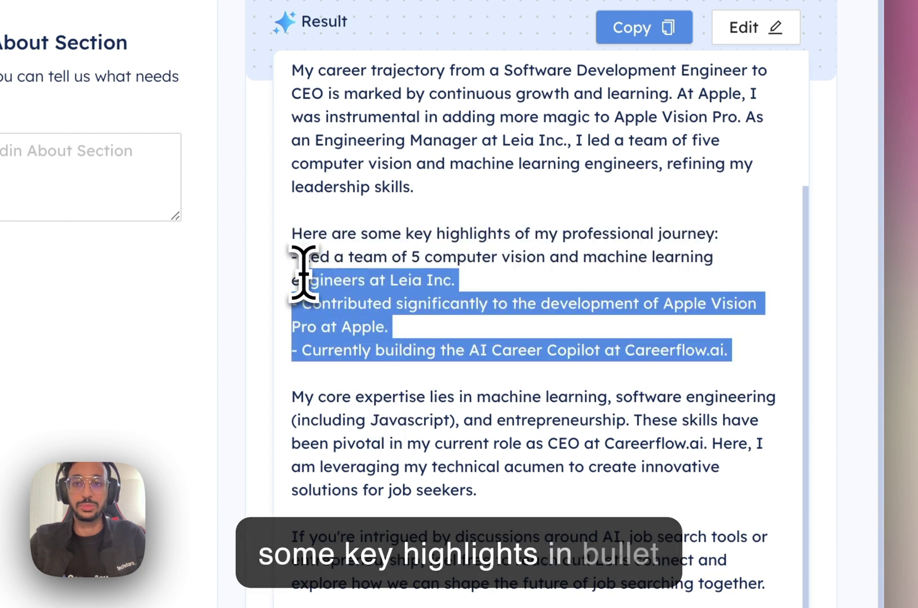
- Ask to add an entrepreneurship paragraph and an email-focused call to action, then regenerate
click(373, 482)
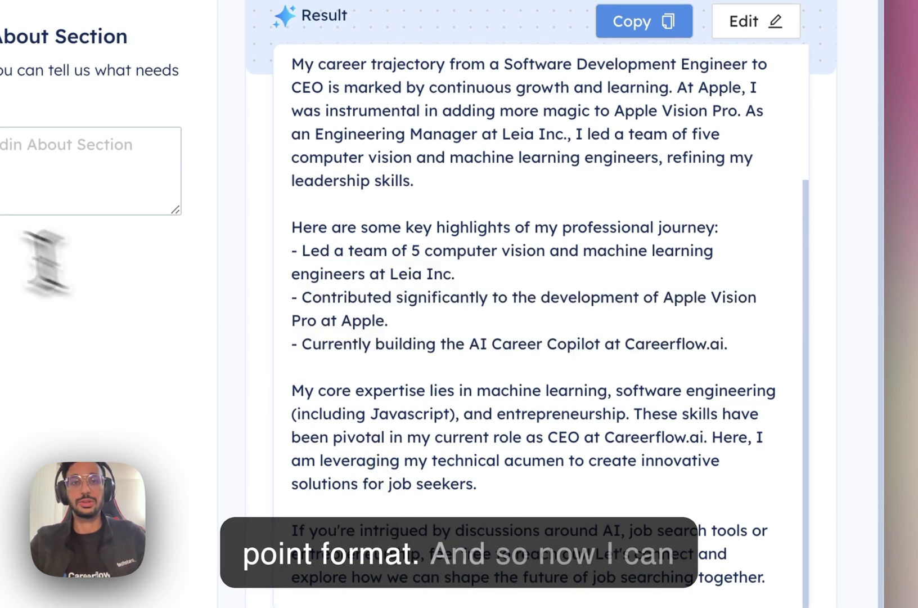
click(51, 185)
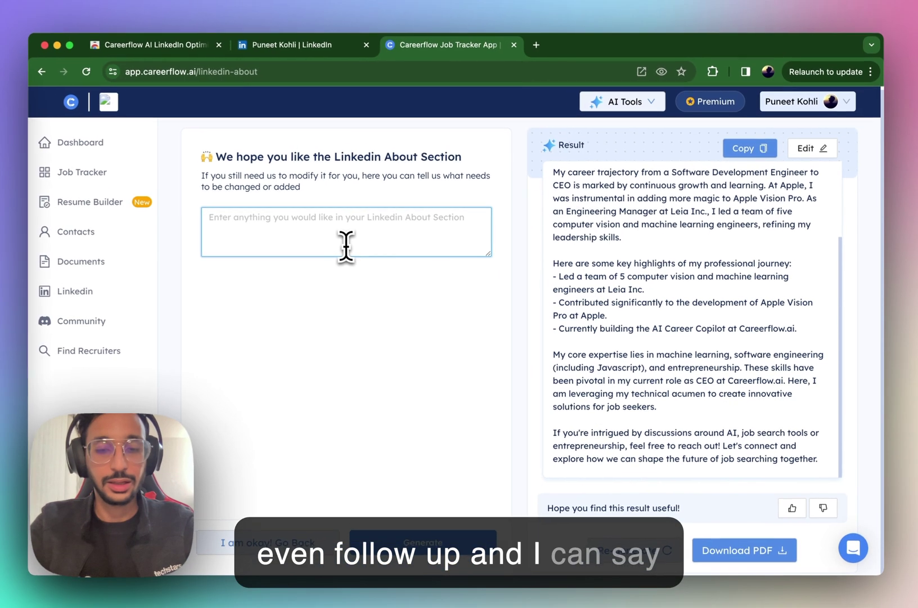
text(Add a para)
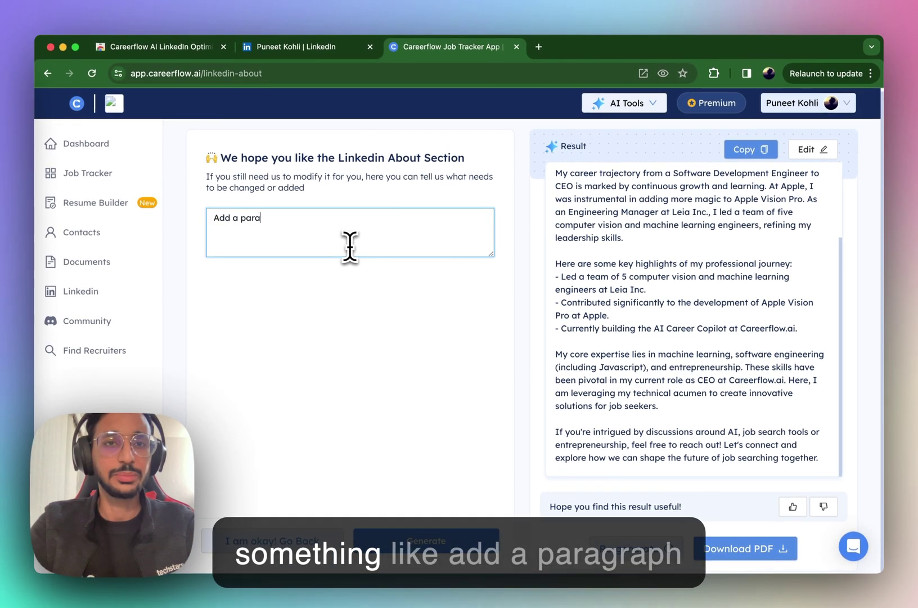
text(graph about ent)
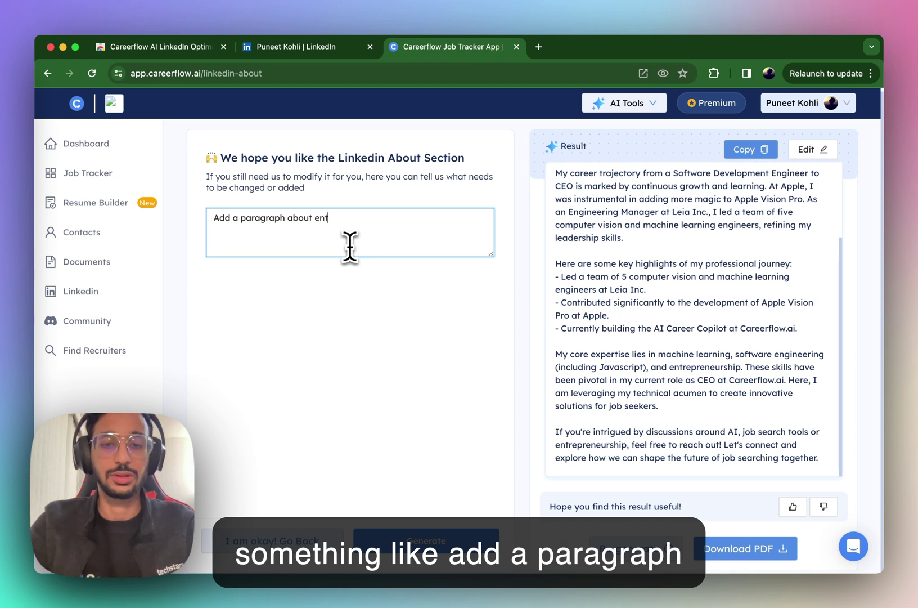
text(repreneurship)
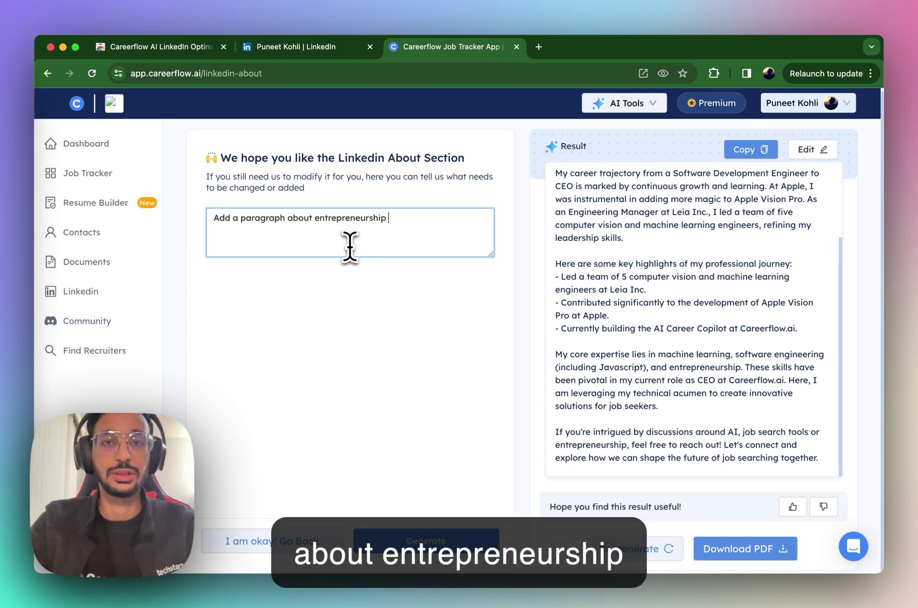
text( and change th)
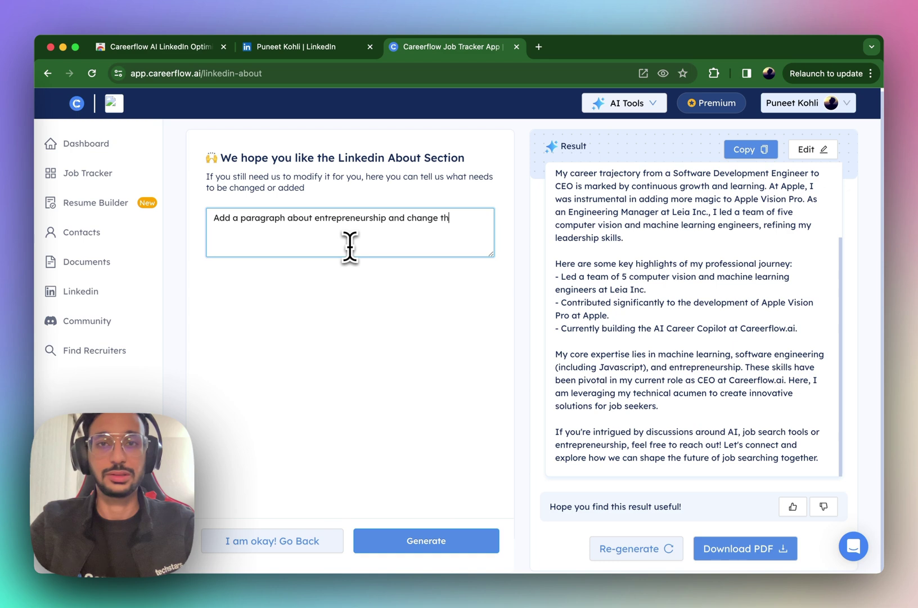
text(e call to)
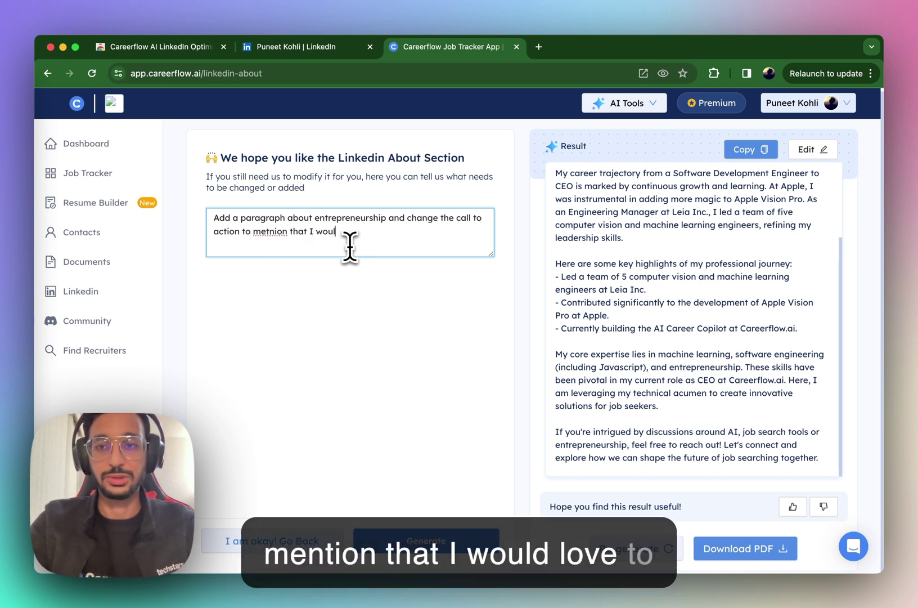
text(nned)
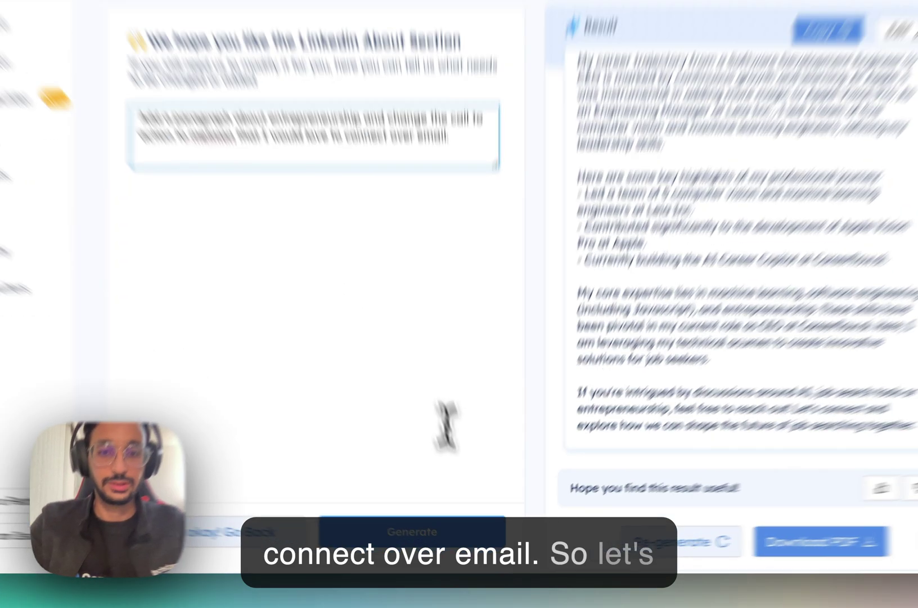
click(433, 543)
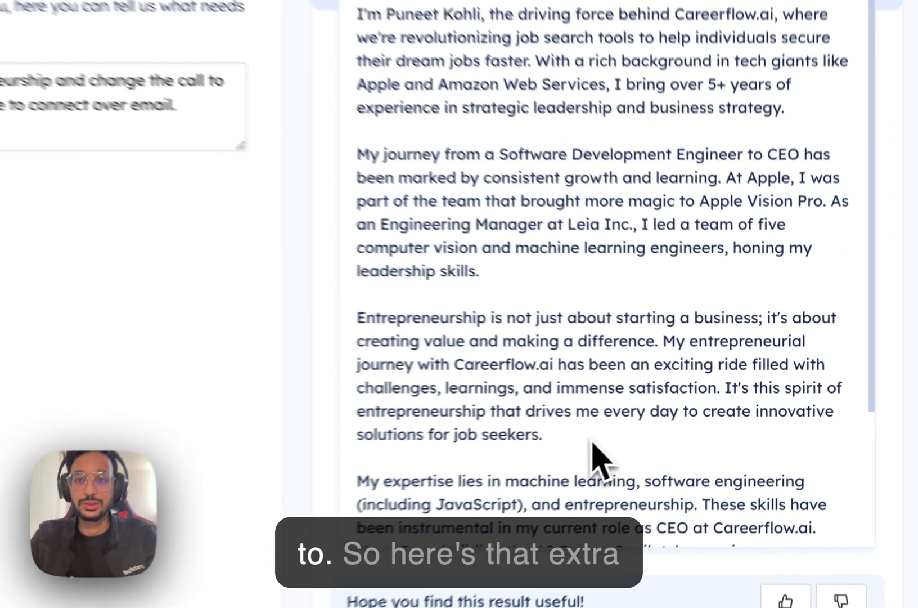
- Review the revised About section's new entrepreneurship paragraph and its email or LinkedIn messages call to action
drag(700, 411, 556, 351)
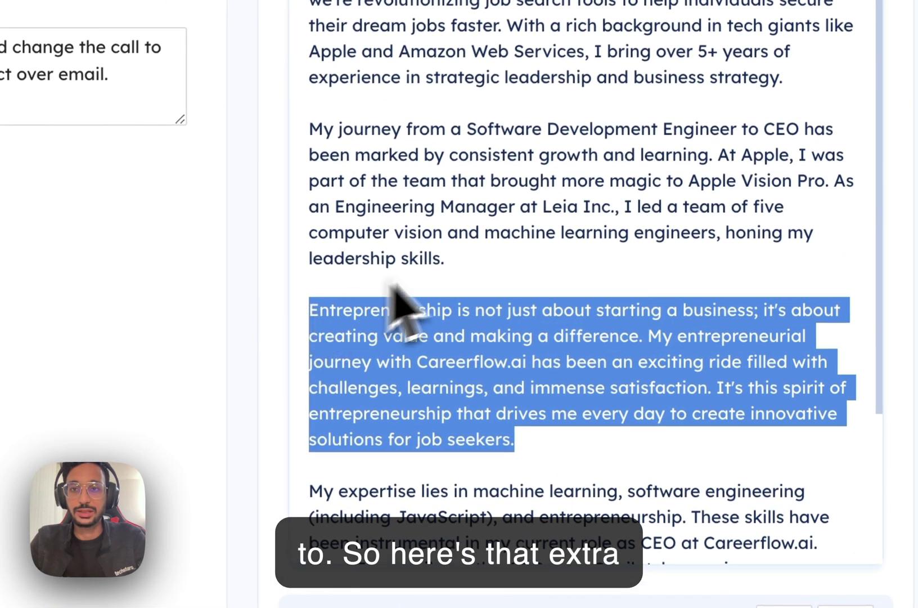
scroll(453, 262, down, 3)
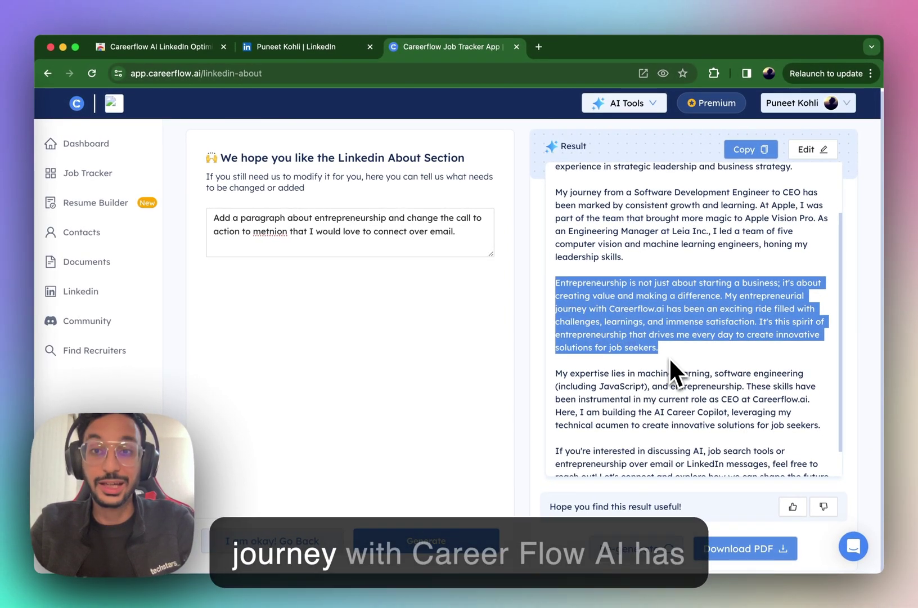
scroll(670, 357, down, 1)
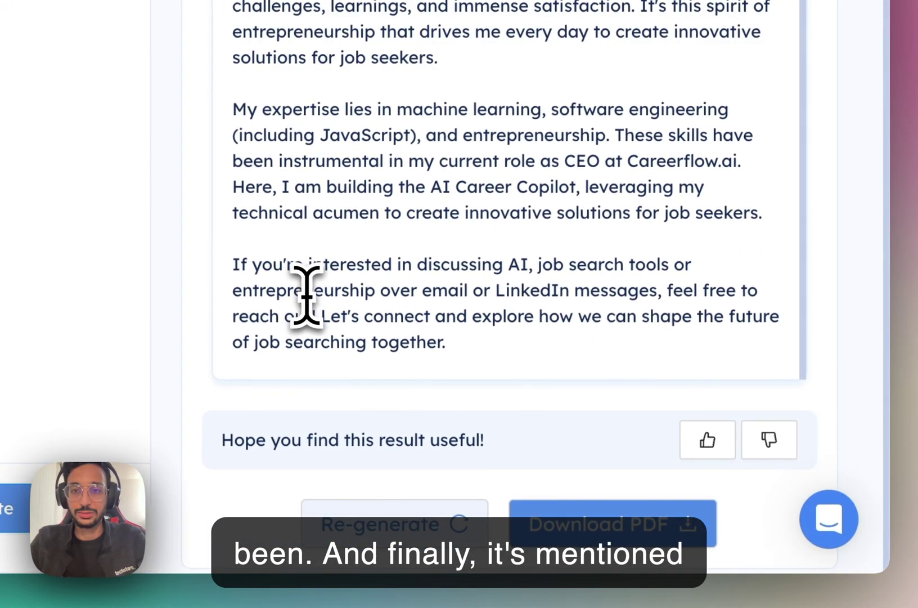
drag(382, 291, 616, 284)
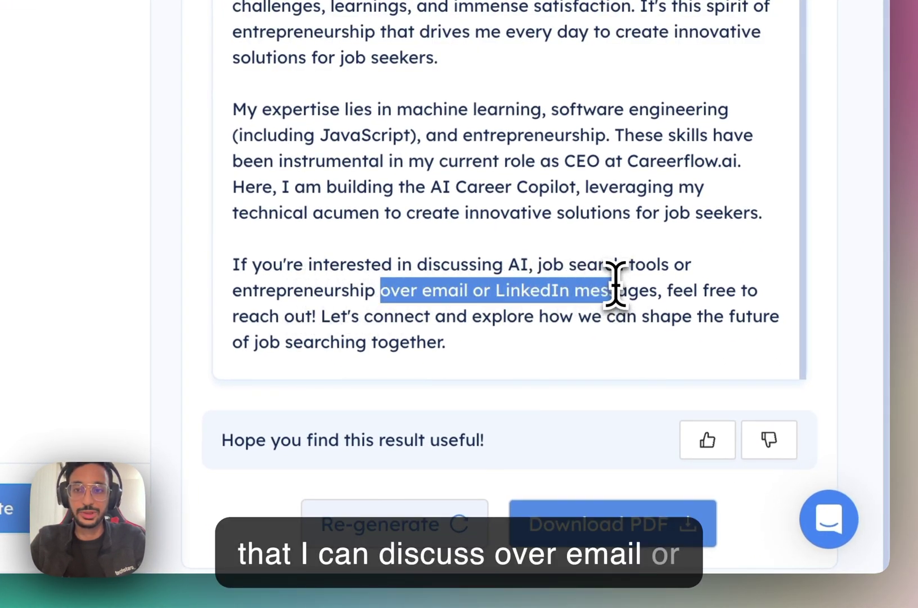
click(616, 282)
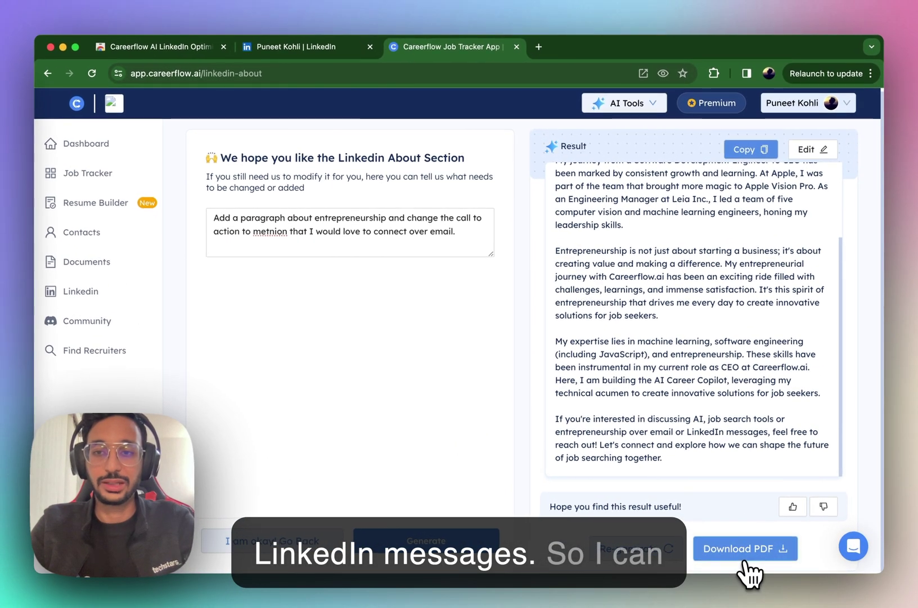
- Download the revised About section as LinkedIn_About (3).pdf and check the PDF
click(744, 560)
click(669, 432)
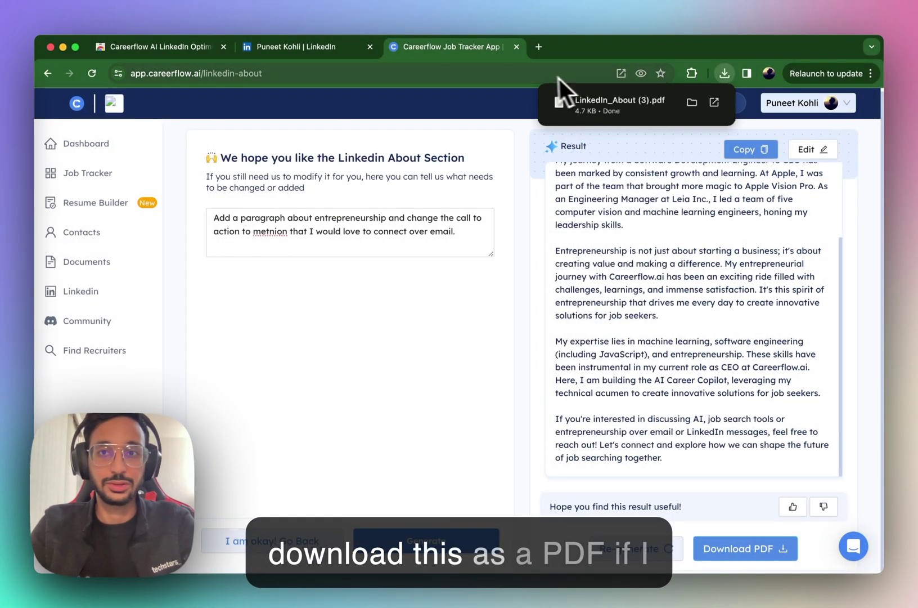
click(576, 102)
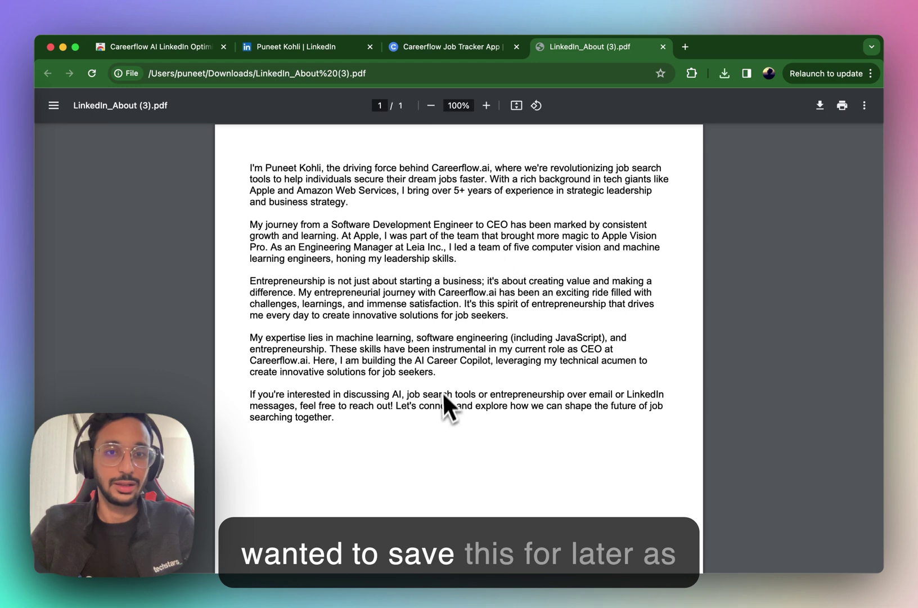
scroll(442, 394, down, 5)
scroll(442, 400, up, 5)
click(663, 47)
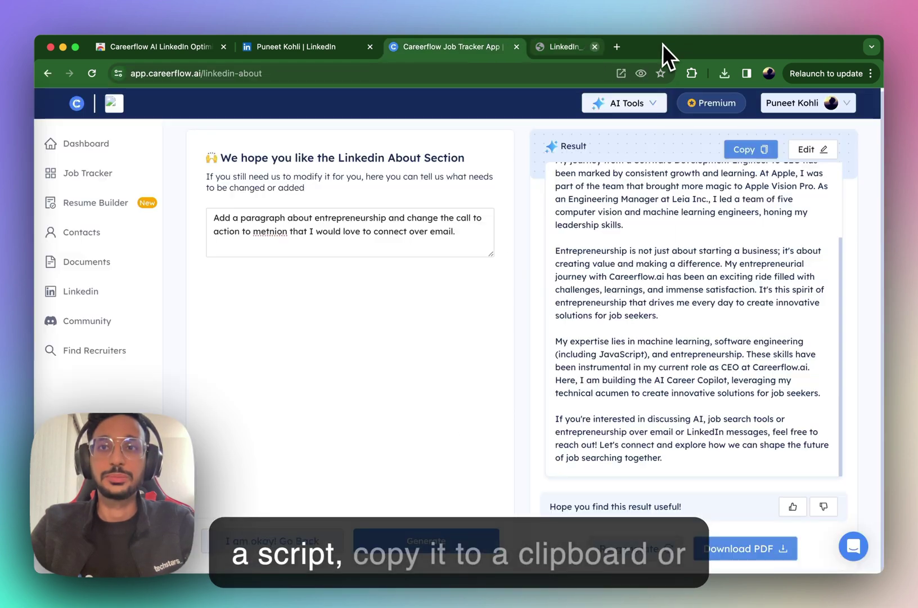
- Copy the About text, then append 'Hello!!' after the leadership skills sentence and save
click(752, 149)
click(810, 149)
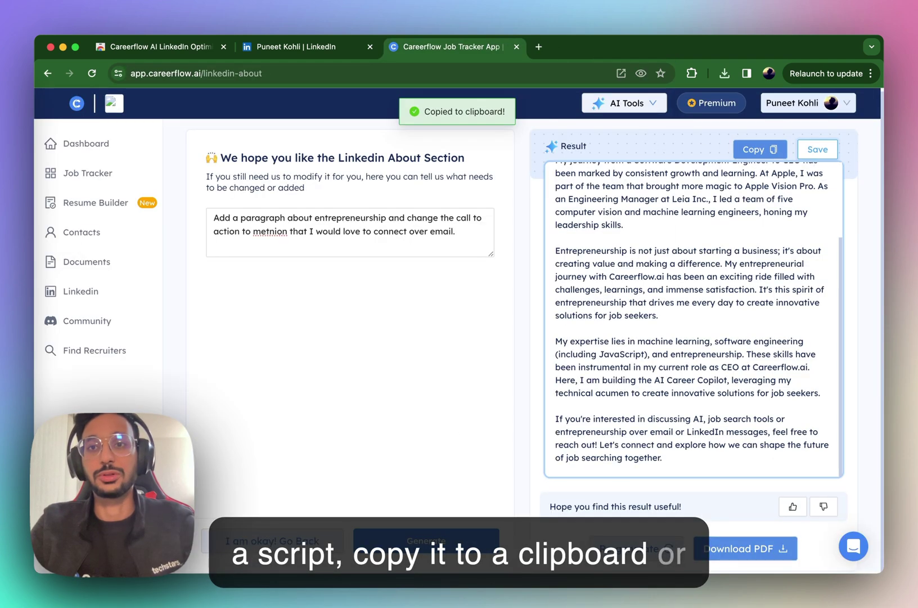
scroll(734, 268, up, 3)
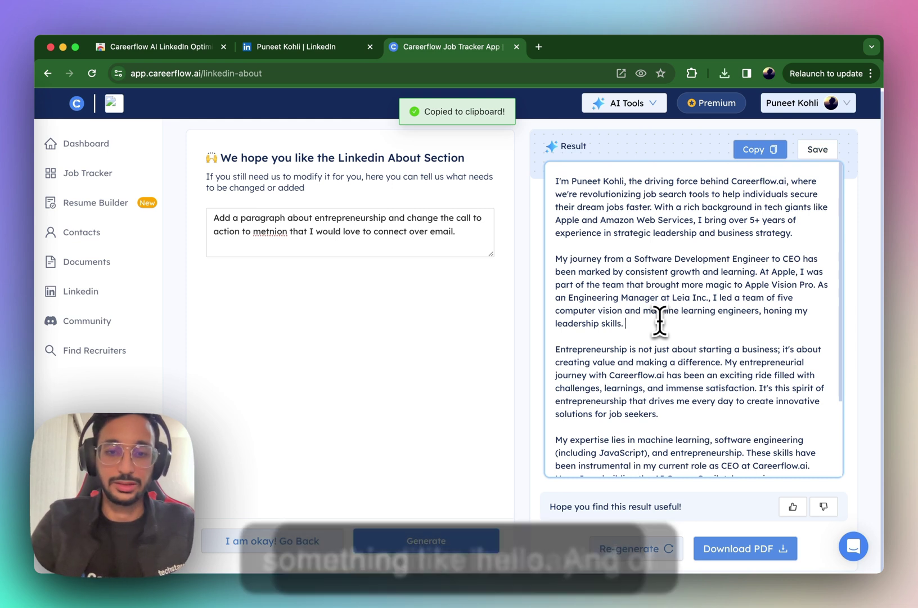
text(Hello!!)
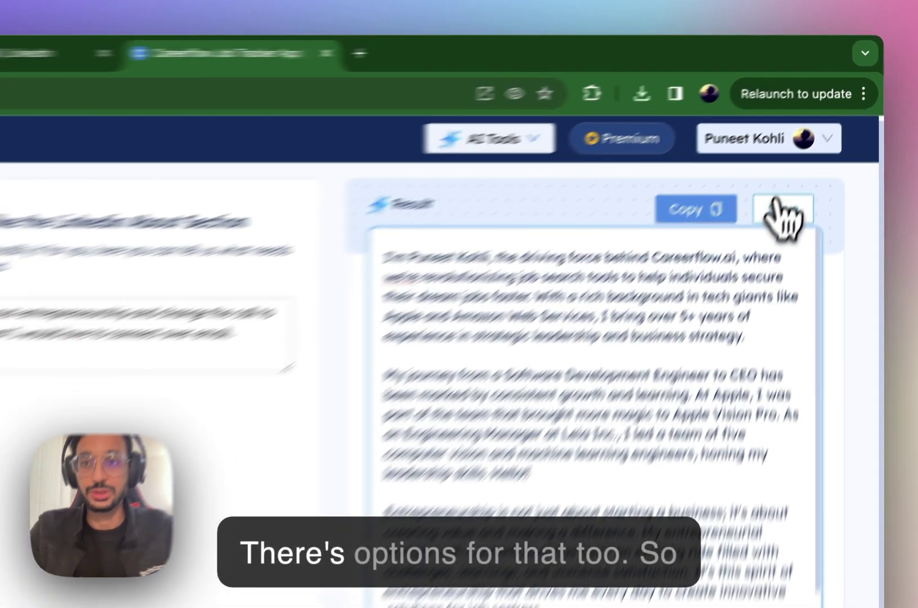
click(817, 149)
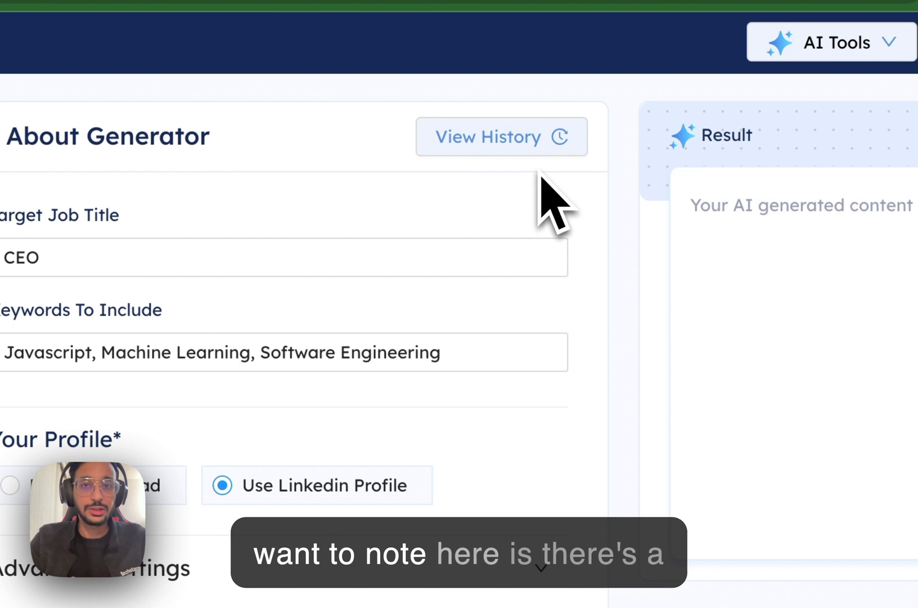
- Browse the About Generator History of past drafts with their tone, length and generation dates
click(518, 153)
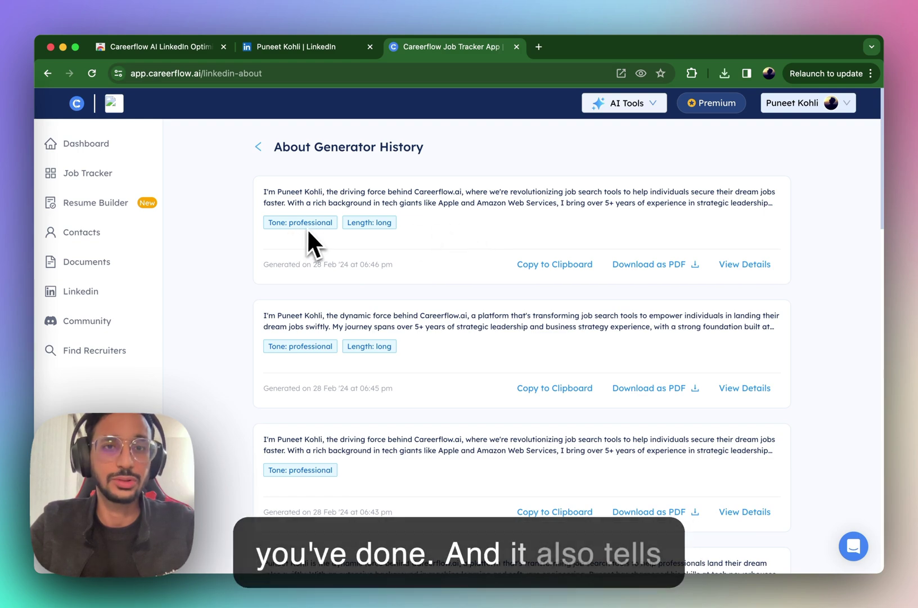
scroll(400, 370, down, 6)
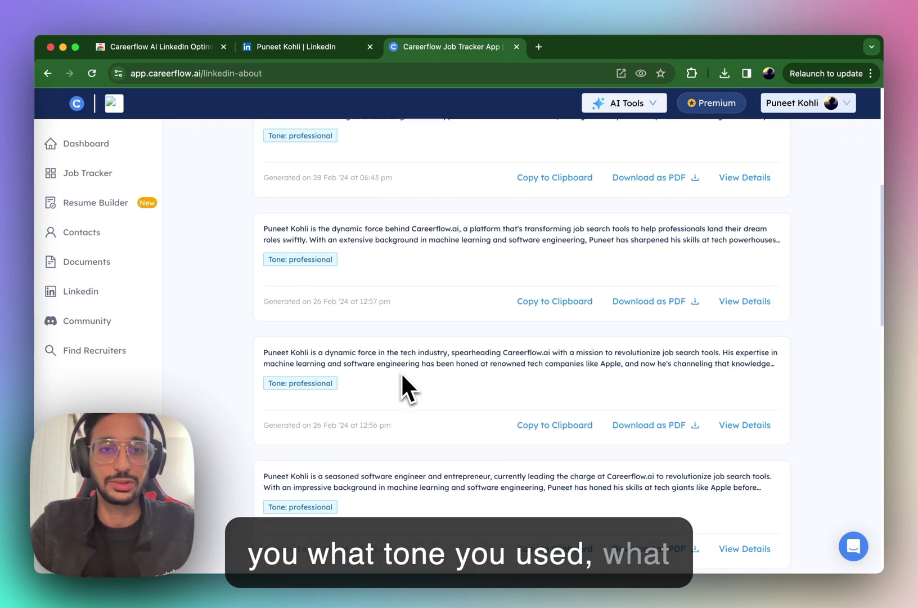
scroll(402, 374, down, 5)
scroll(402, 374, up, 15)
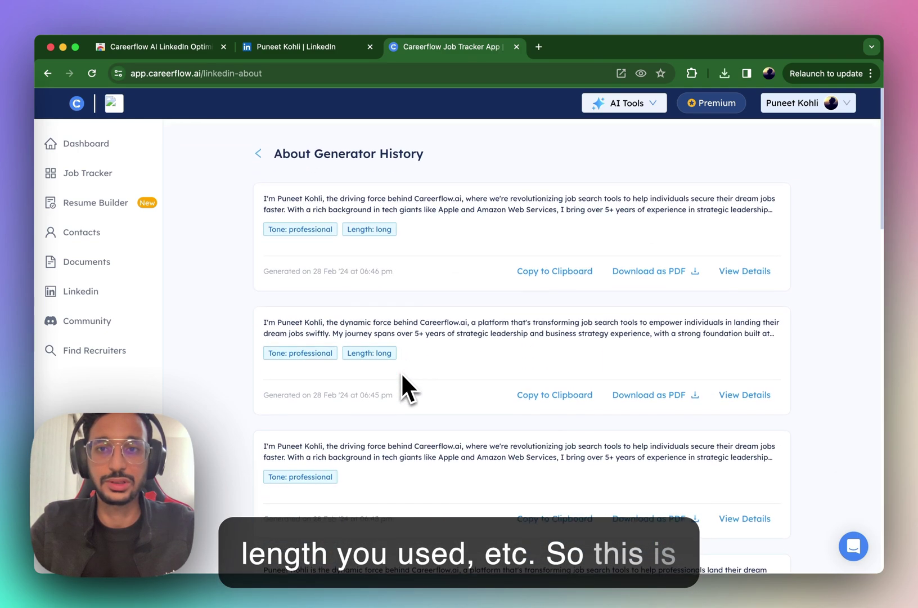
scroll(403, 376, down, 3)
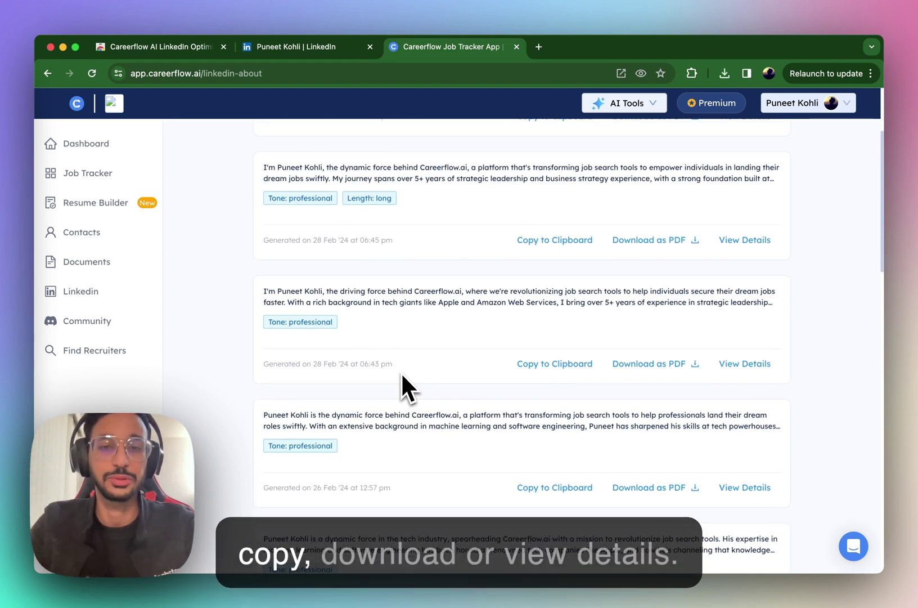
scroll(427, 388, up, 2)
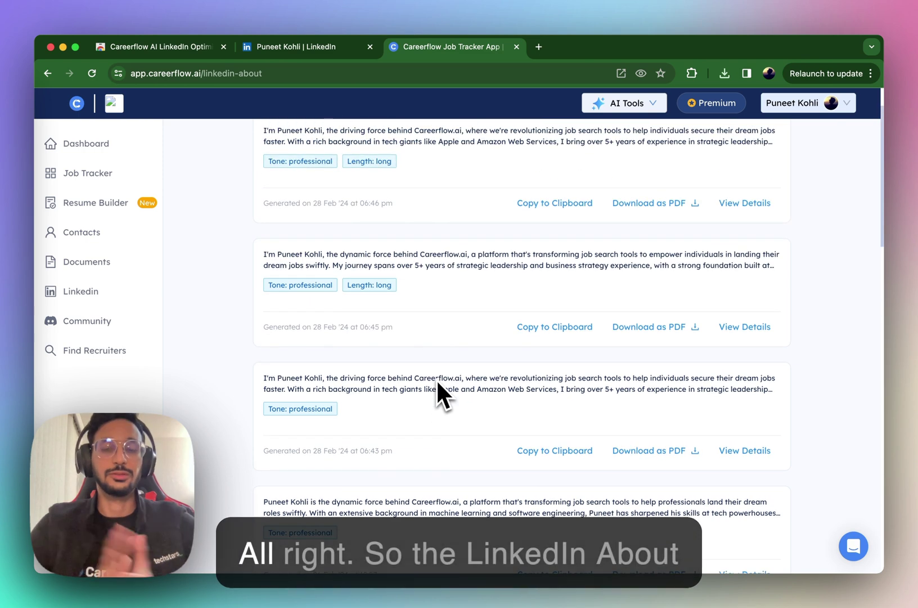